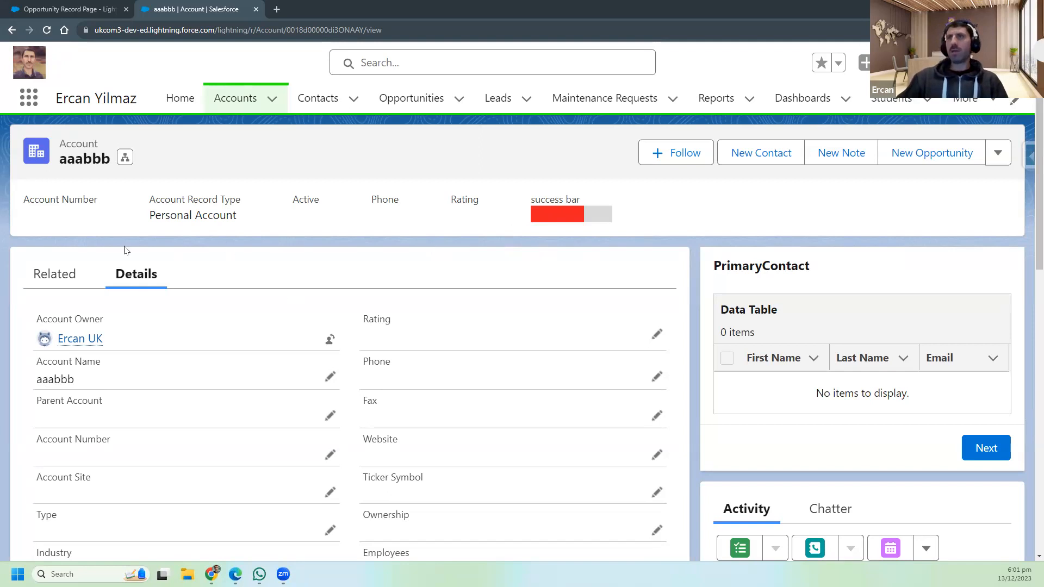
Step: Open the aaabbb account from the All Accounts list and review its detail fields, including Categories and Category Color
left_click(234, 101)
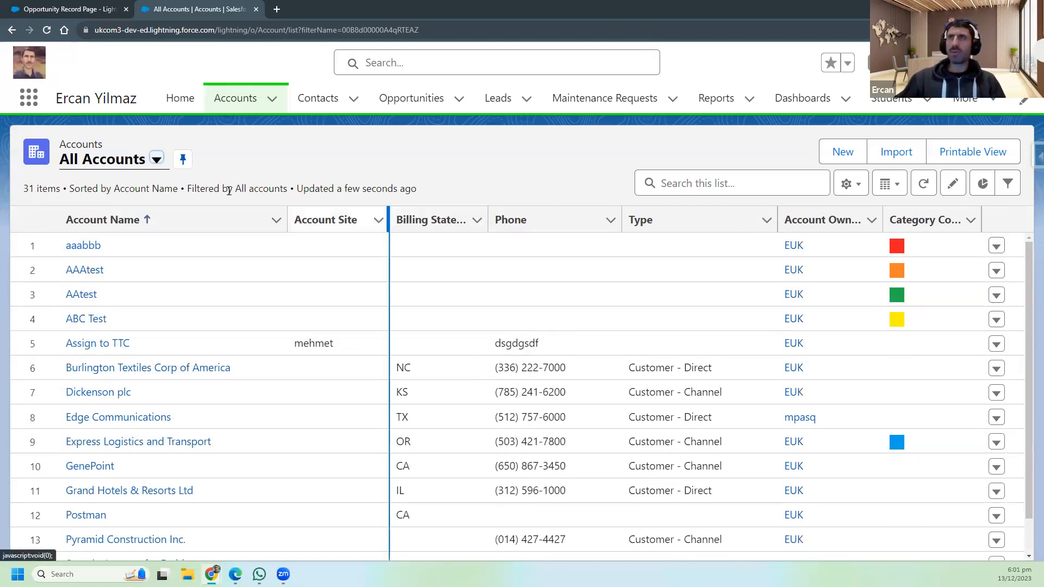
left_click(88, 249)
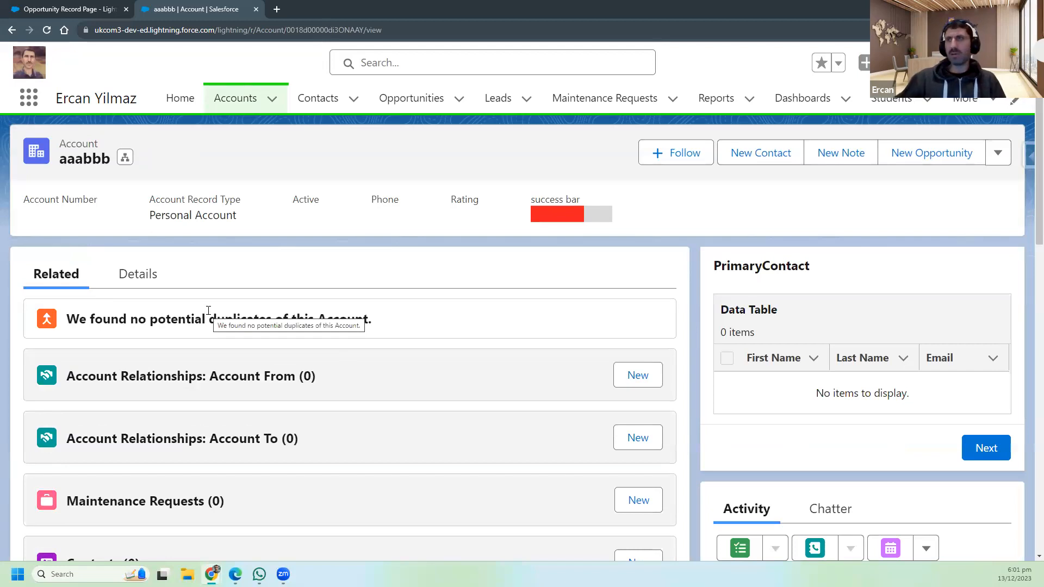
left_click(146, 283)
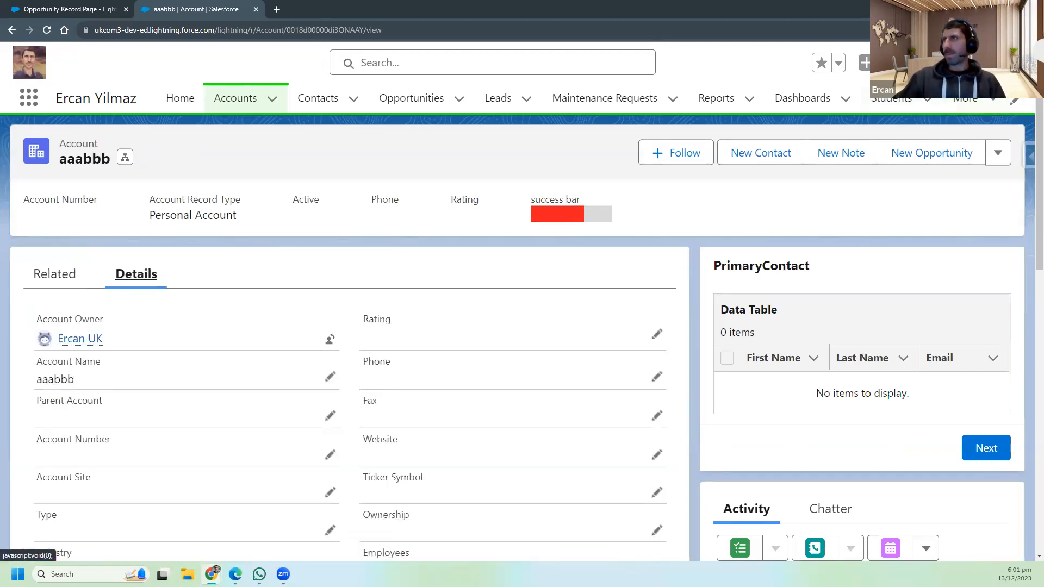
scroll(294, 360, "down", 5)
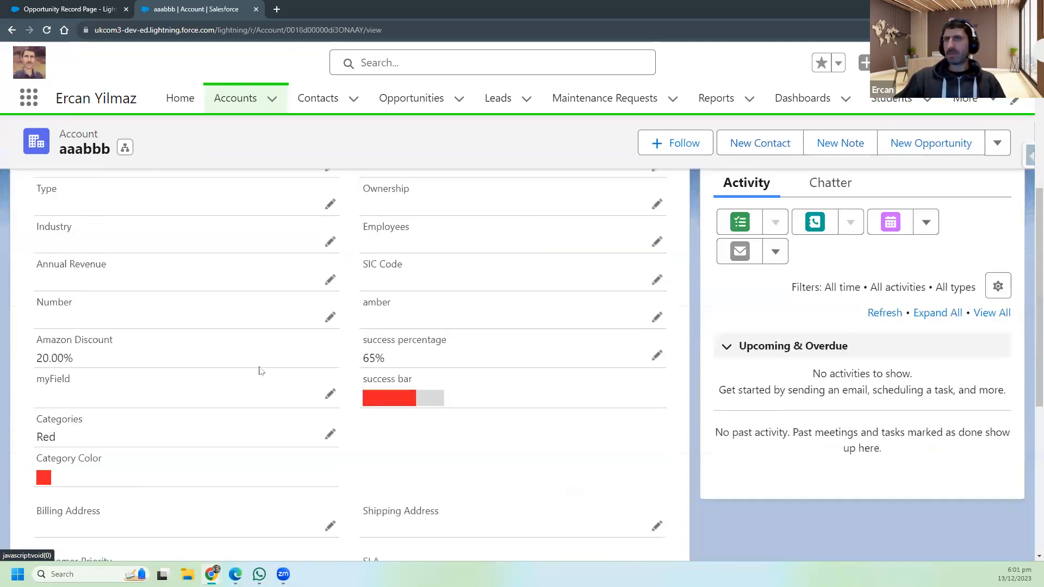
scroll(180, 385, "down", 2)
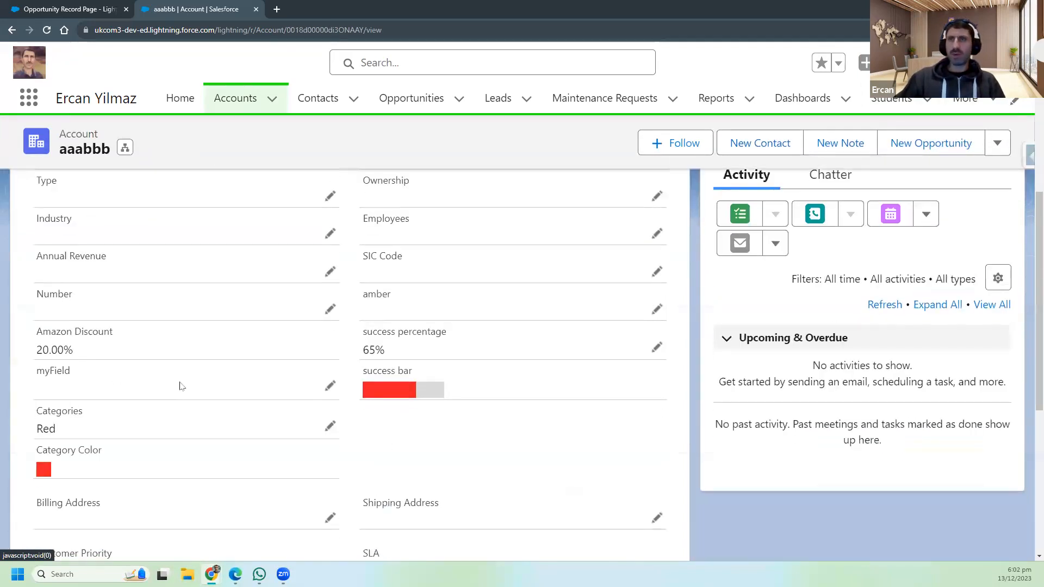
scroll(198, 394, "down", 2)
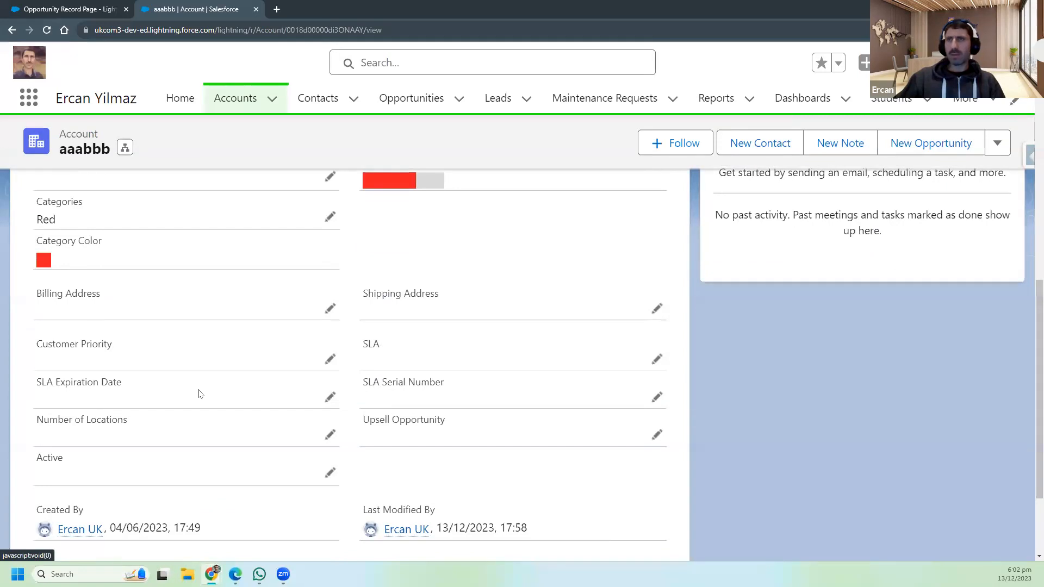
scroll(199, 394, "up", 2)
Step: Open the Burlington Textiles Weaving Plant Generator opportunity and review the fields in its Opportunity Information section
left_click(411, 98)
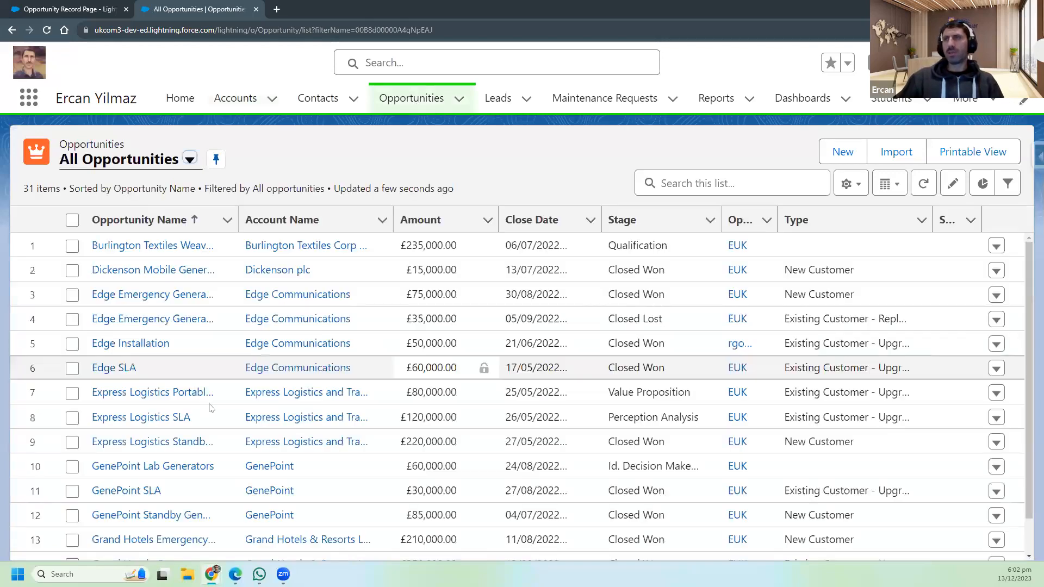
left_click(182, 243)
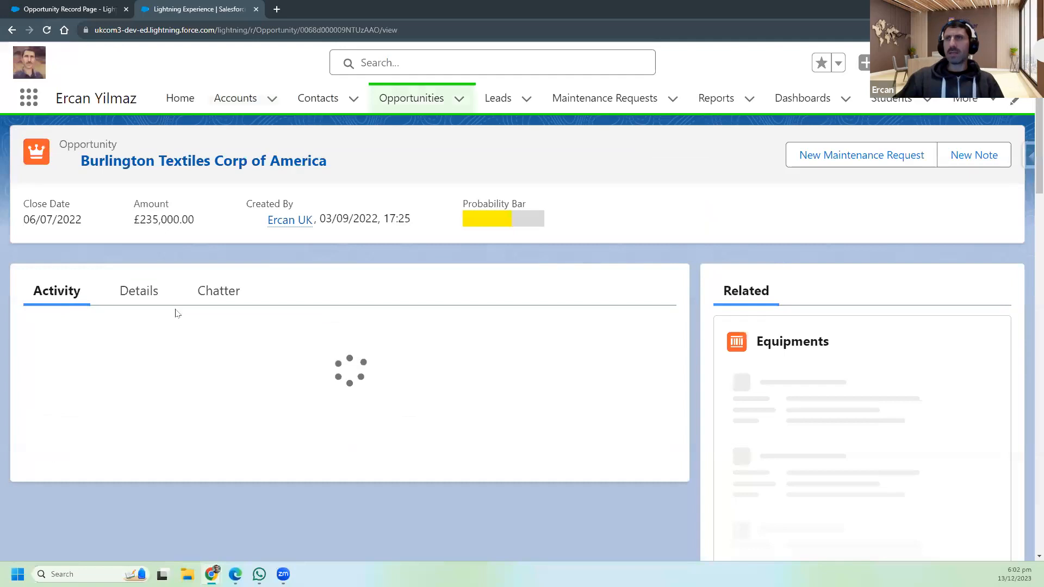
left_click(141, 292)
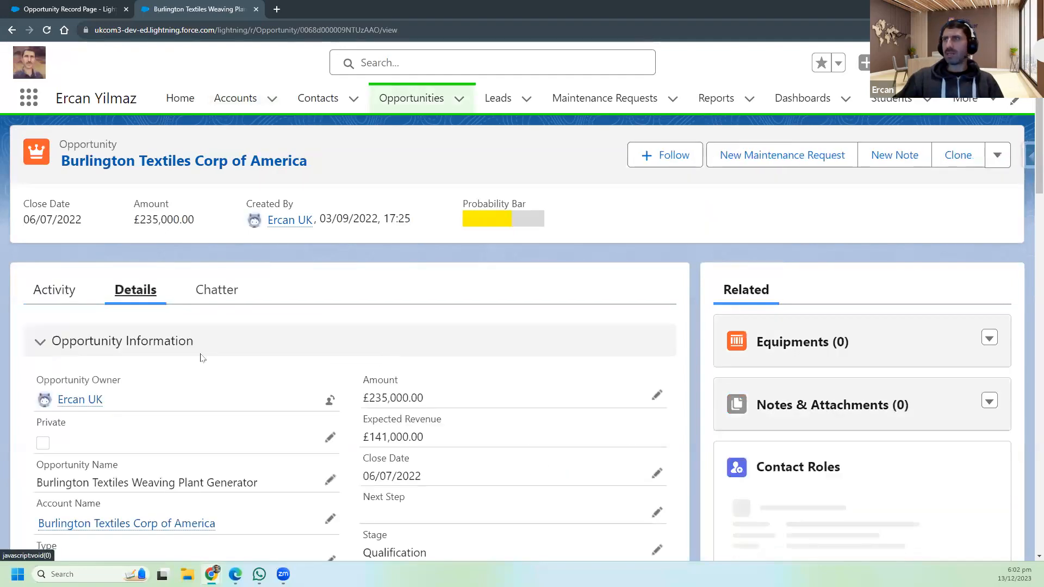
scroll(279, 409, "down", 5)
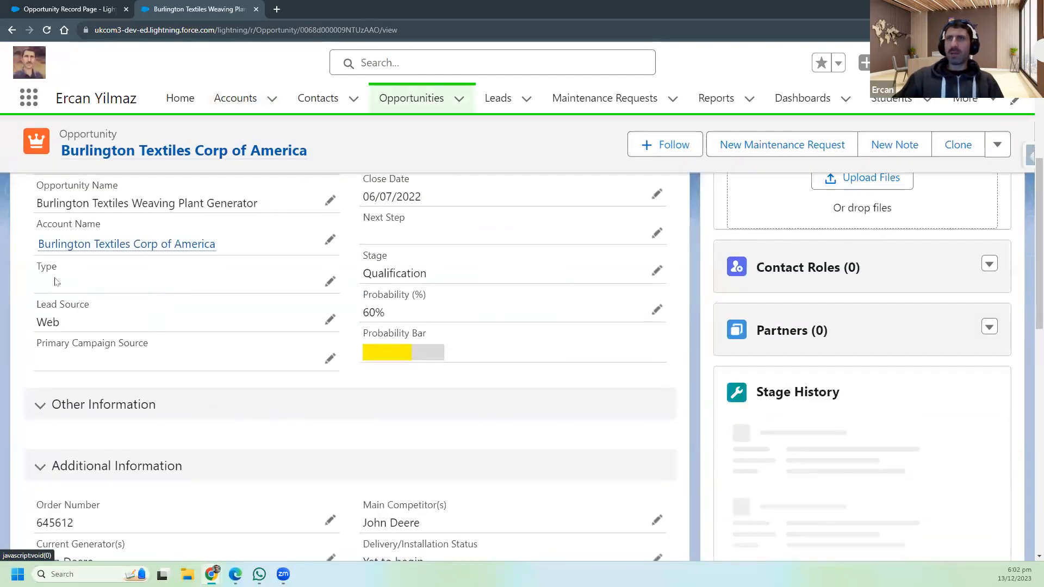
scroll(173, 360, "up", 2)
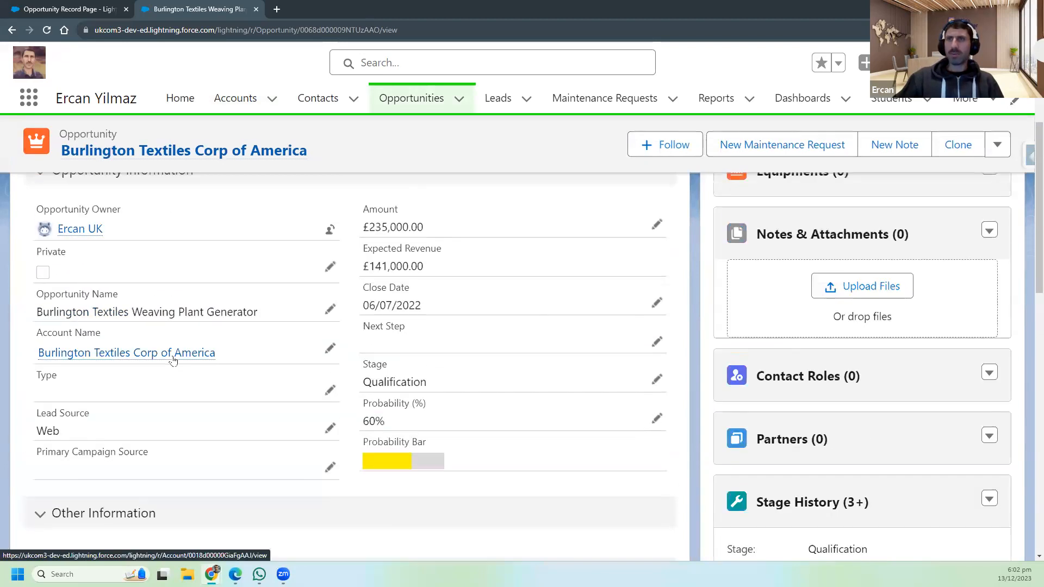
mouse_move(173, 354)
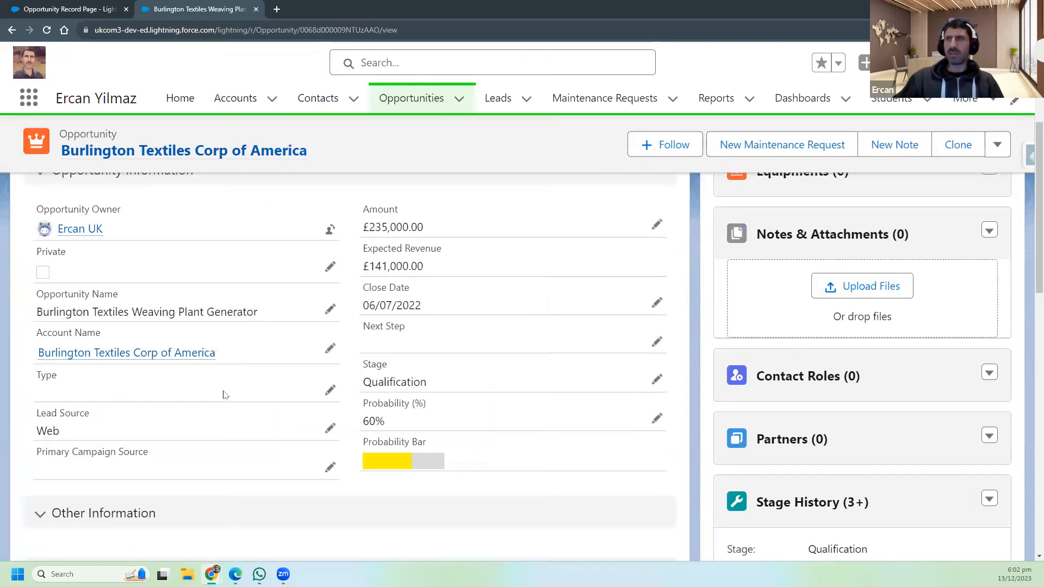
scroll(221, 396, "down", 4)
scroll(205, 400, "up", 2)
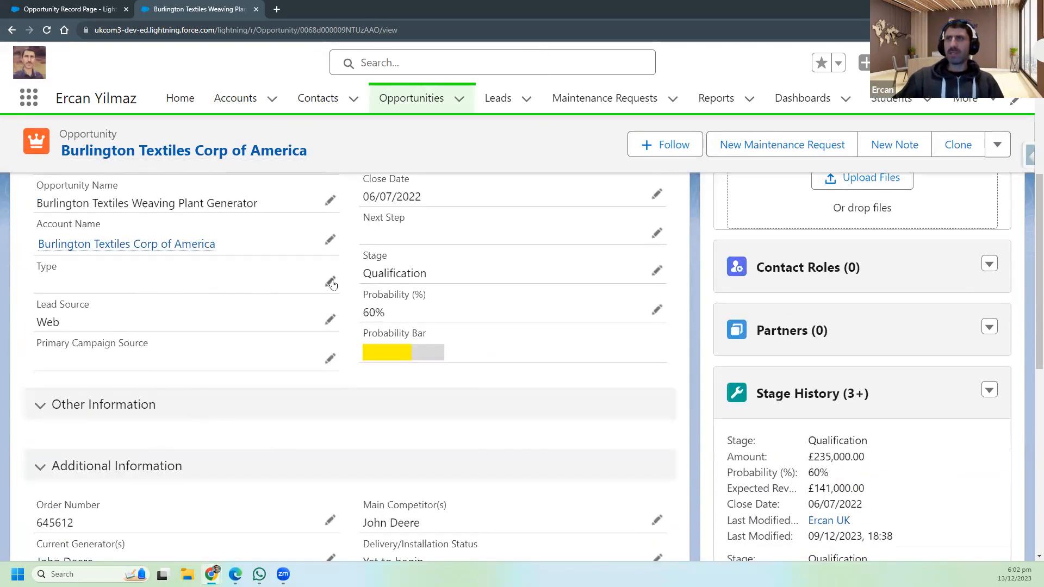
Step: Set the opportunity's Type to Other with the Specified Type "smth" and save the record
left_click(330, 282)
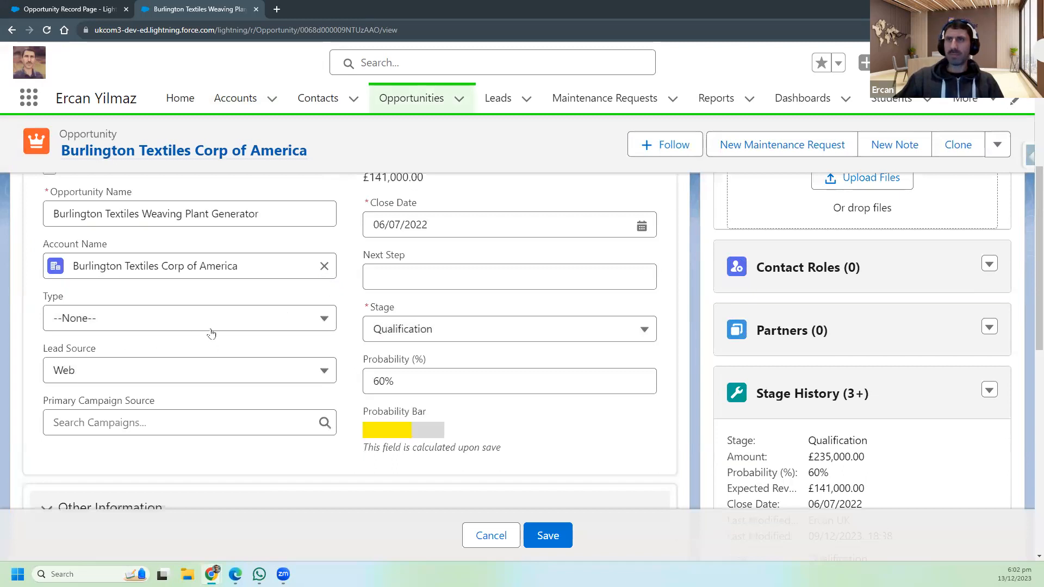
left_click(235, 319)
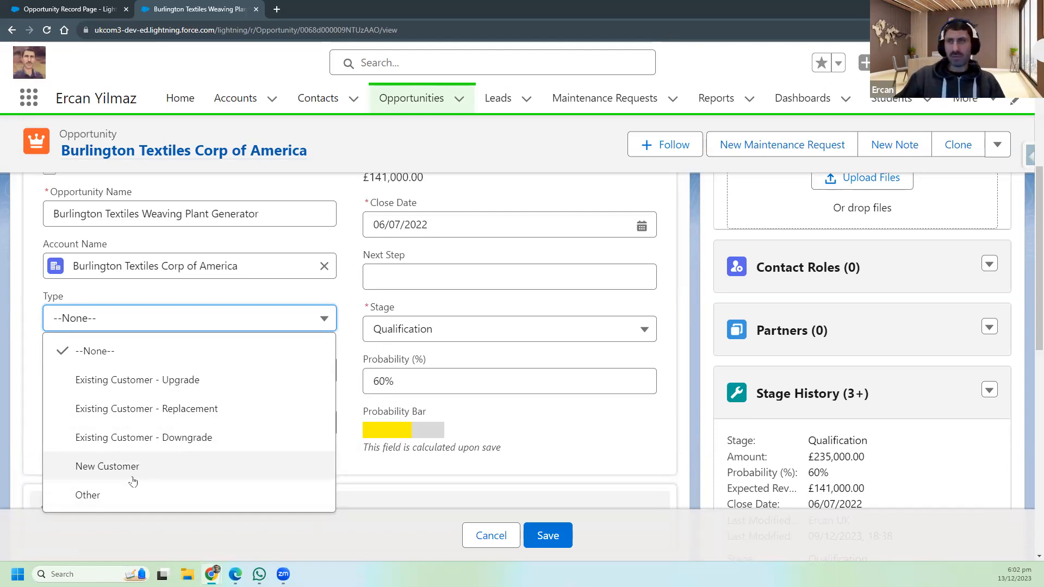
left_click(89, 496)
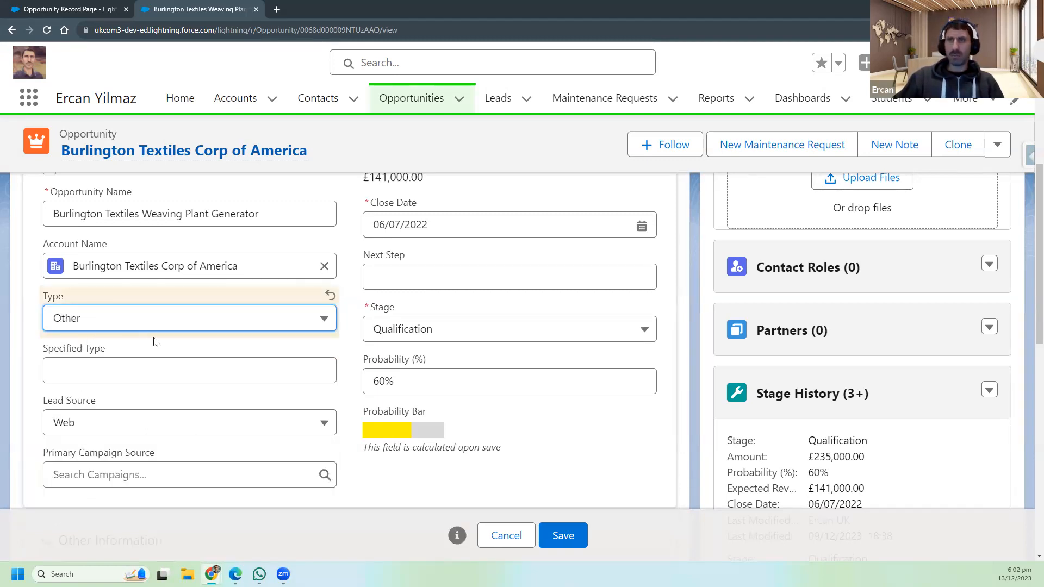
left_click(75, 370)
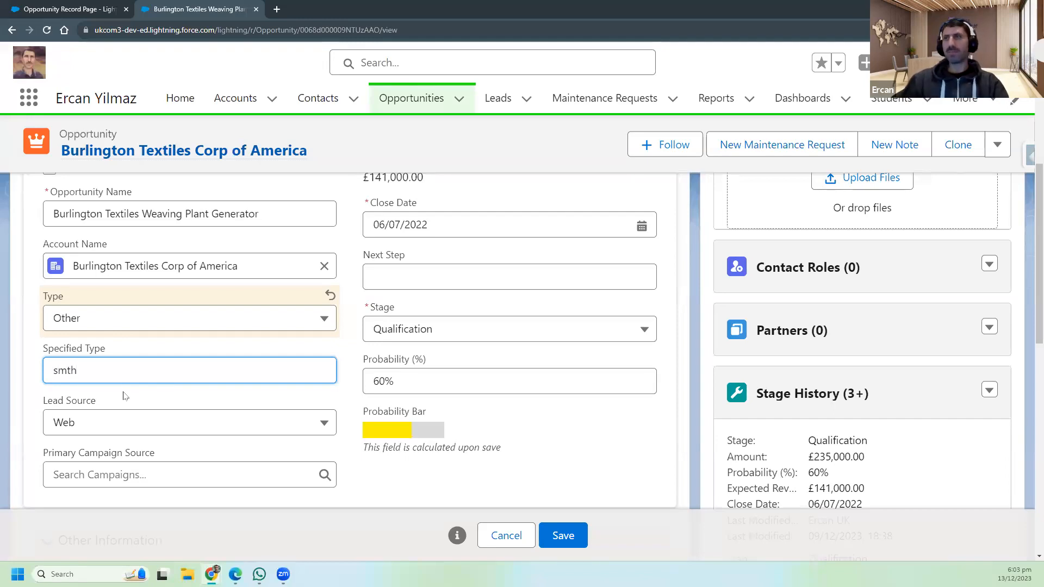
left_click(559, 537)
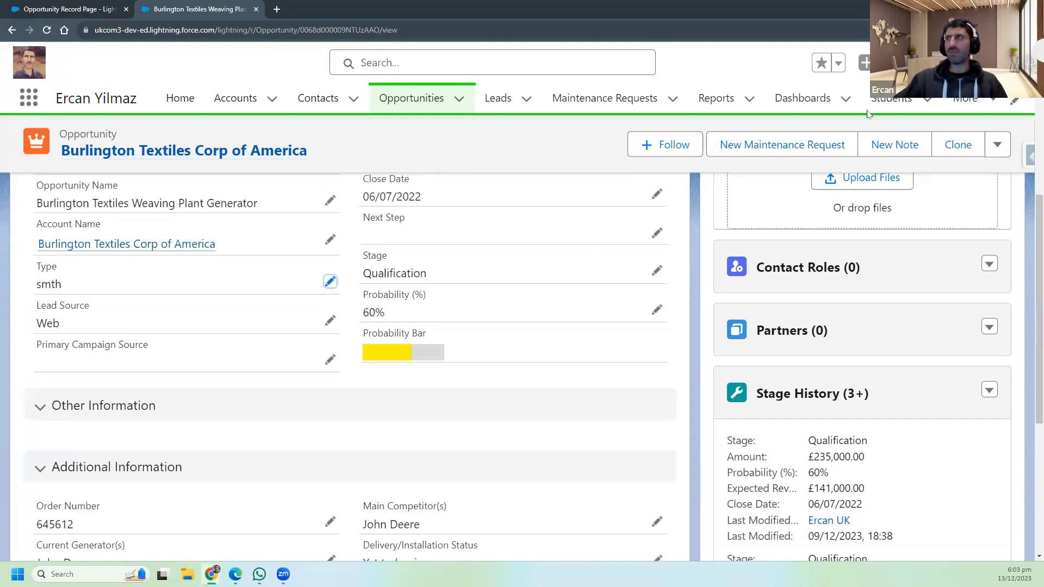
Step: Open the opportunity record page for editing and inspect the visibility filter of the Specified Type field in the Details section
left_click(947, 63)
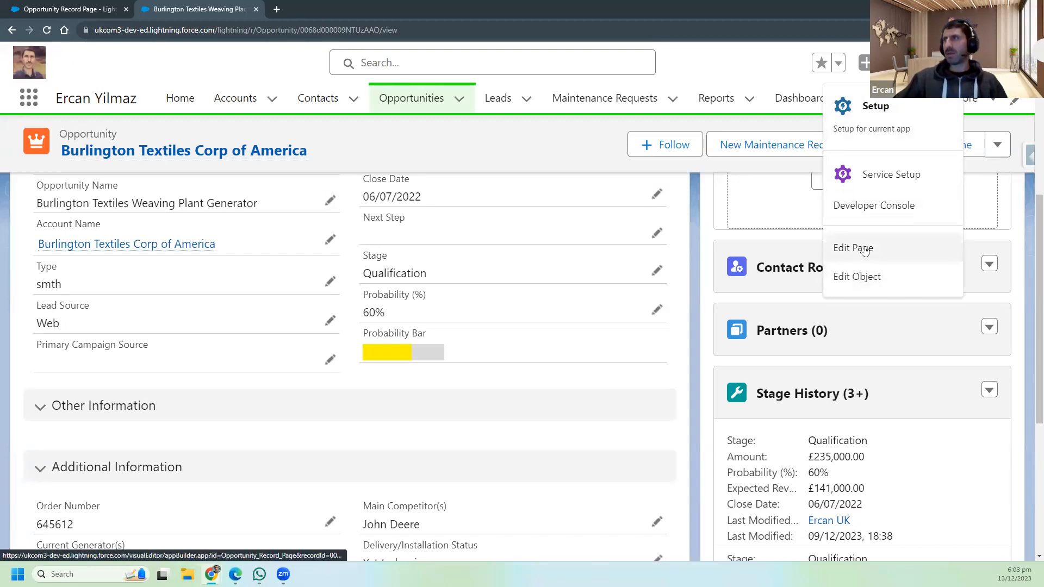
left_click(862, 250)
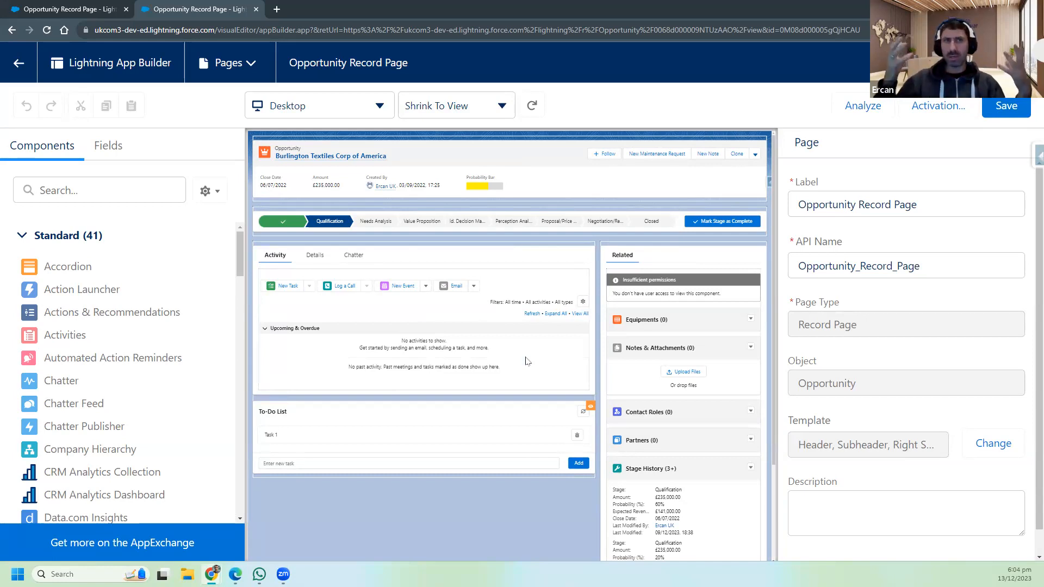
left_click(314, 255)
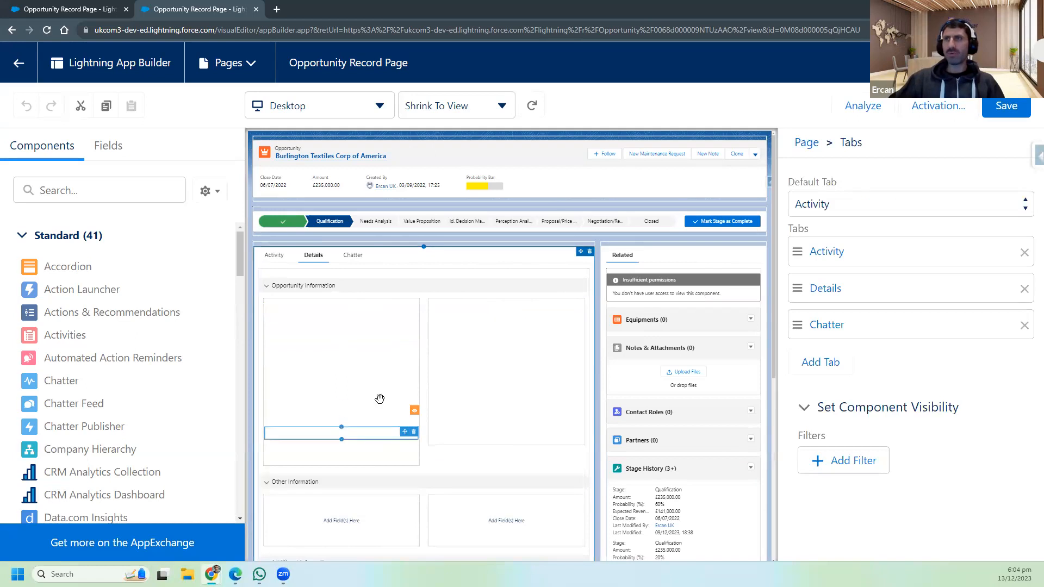
scroll(456, 436, "down", 1)
scroll(413, 513, "down", 2)
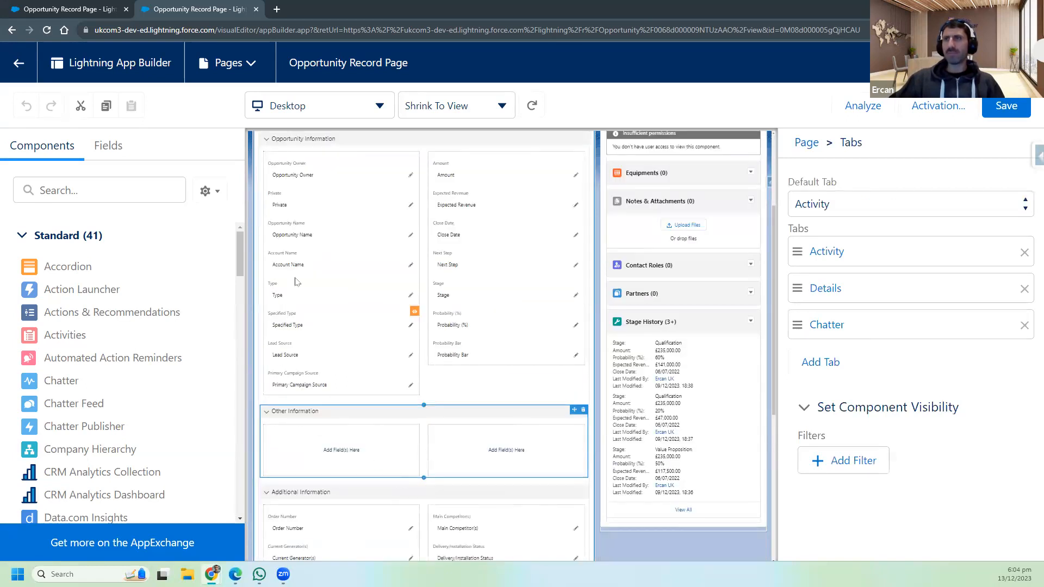
left_click(308, 321)
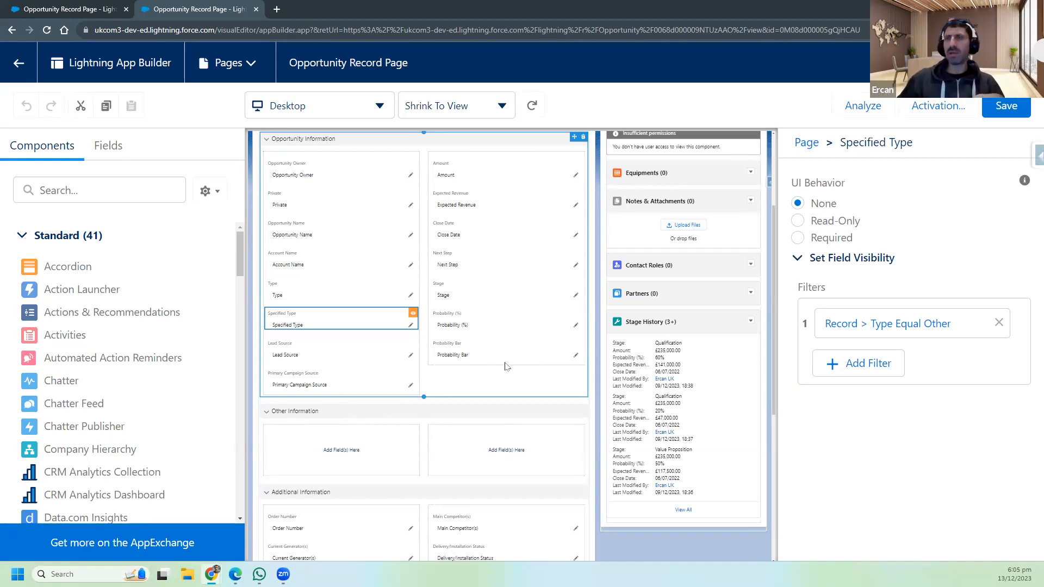
Step: Inspect the behavior and visibility settings available for the Opportunity Owner and Amount fields
scroll(359, 342, "up", 2)
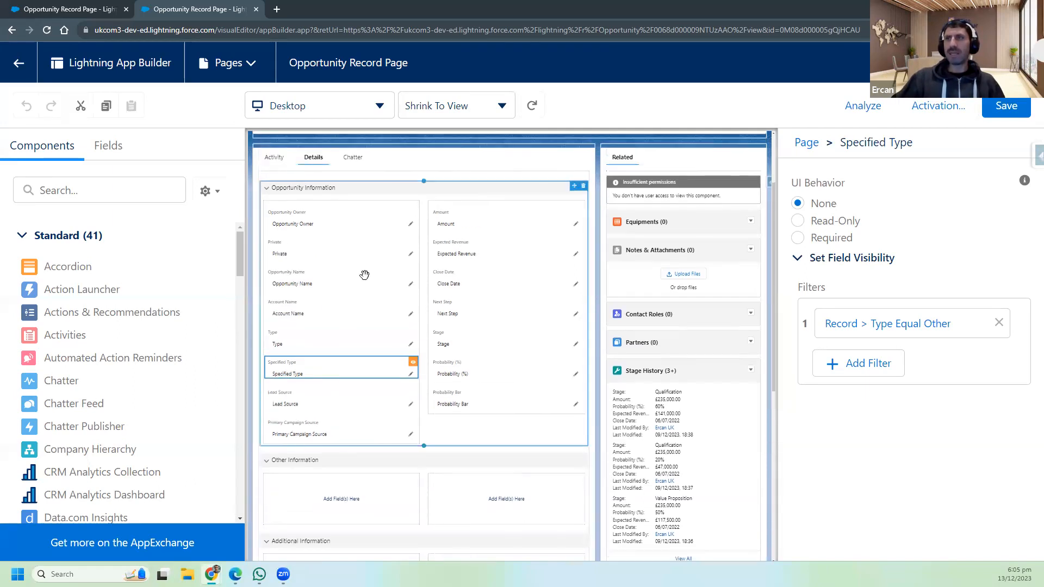
left_click(294, 219)
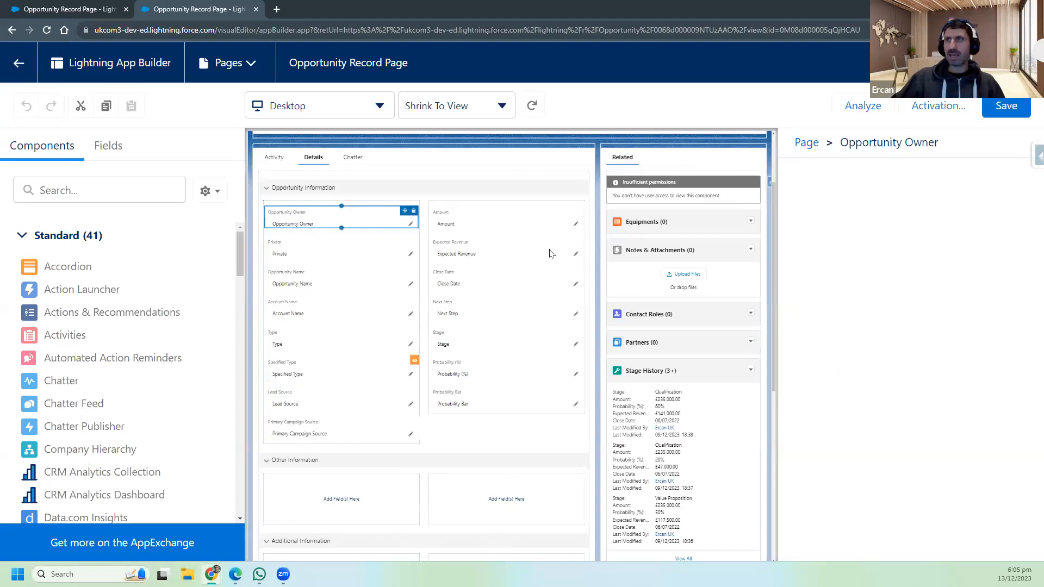
left_click(463, 217)
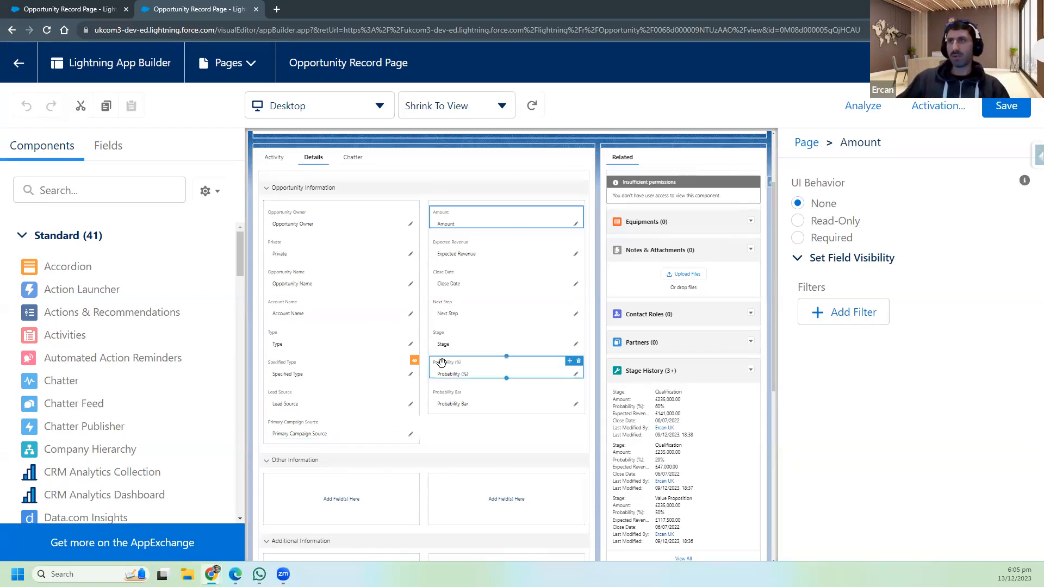
Step: Leave the opportunity page editor and open the Home page for editing in Lightning App Builder
left_click(19, 63)
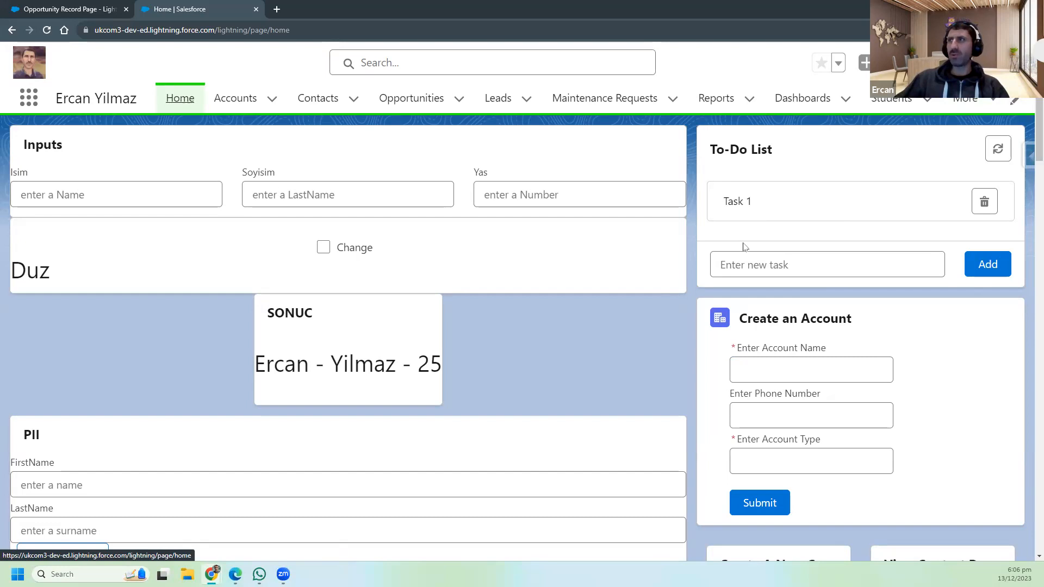
left_click(947, 63)
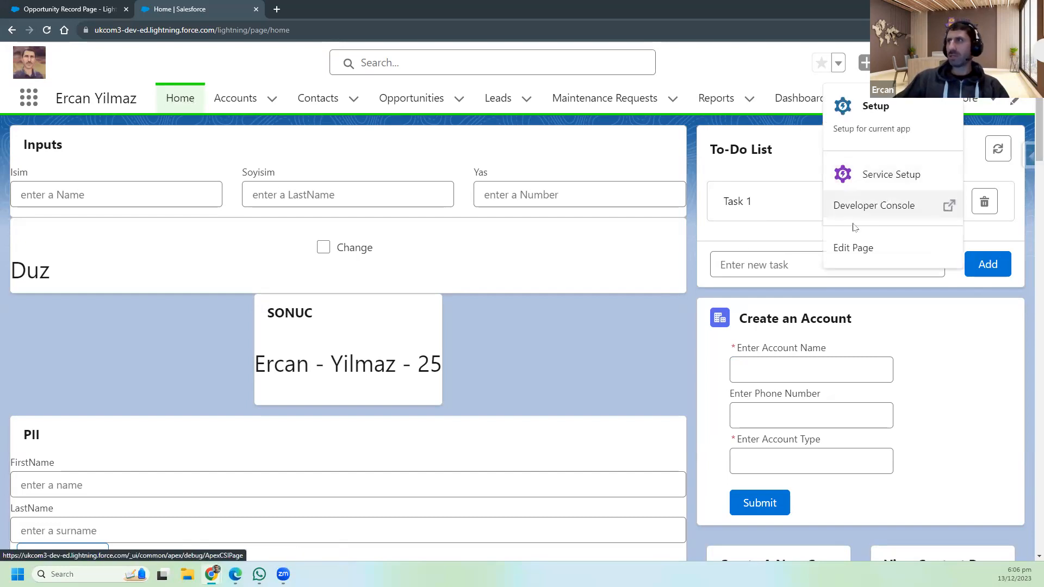
left_click(856, 252)
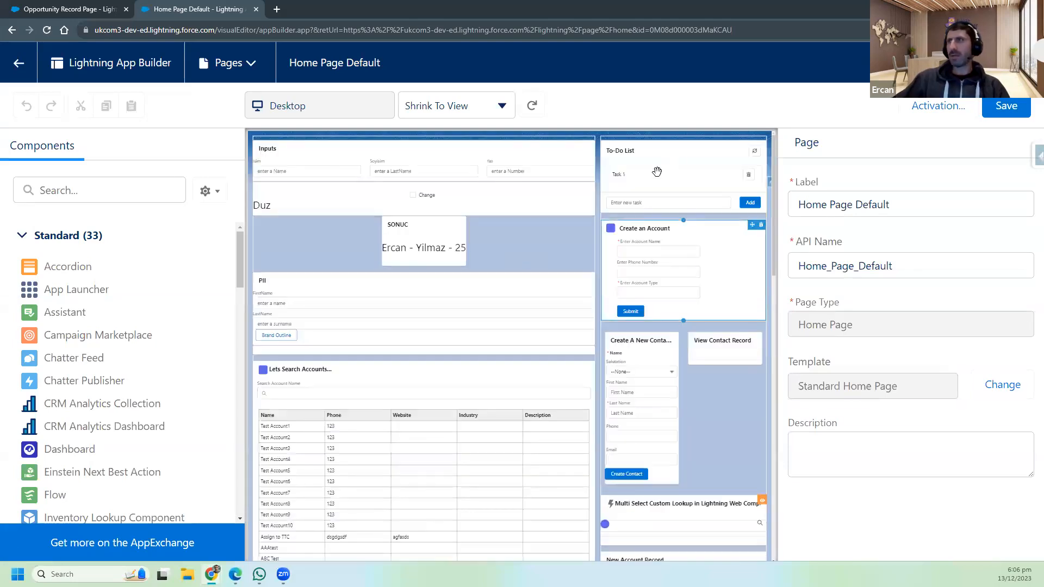
Step: Add a visibility filter to the To-Do List component and choose User as its field type
left_click(658, 164)
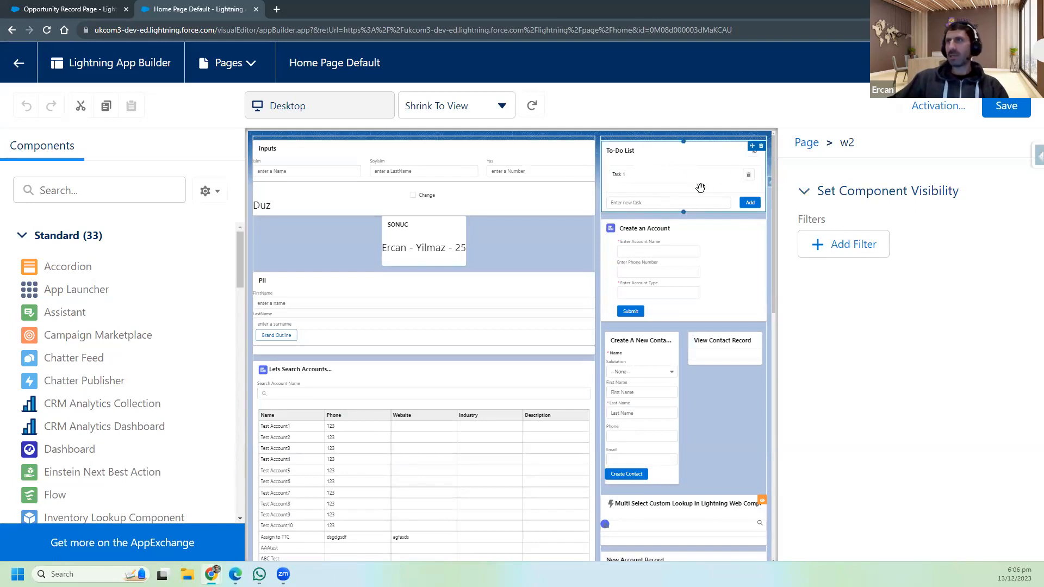
left_click(846, 246)
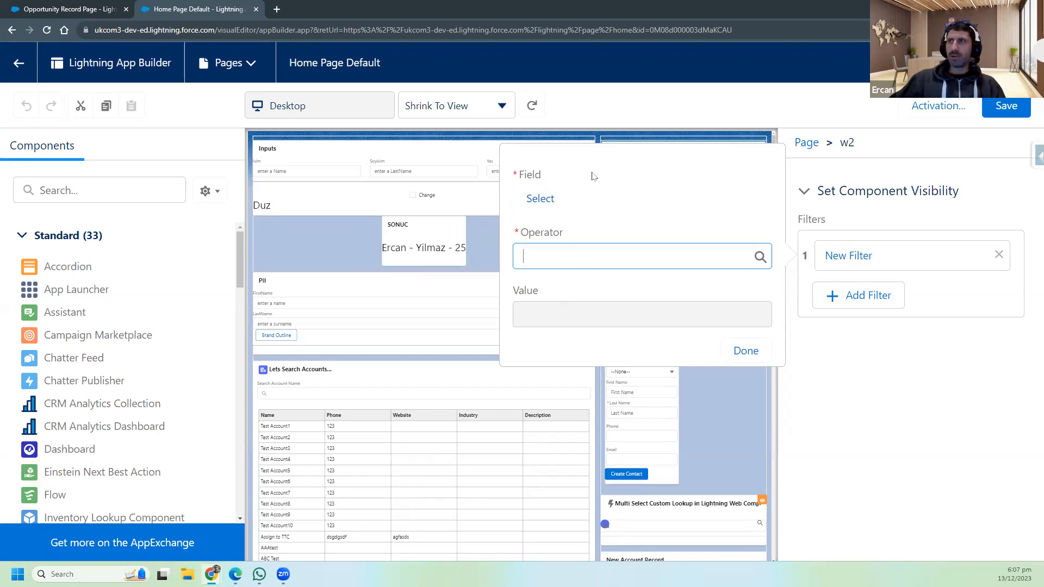
left_click(539, 202)
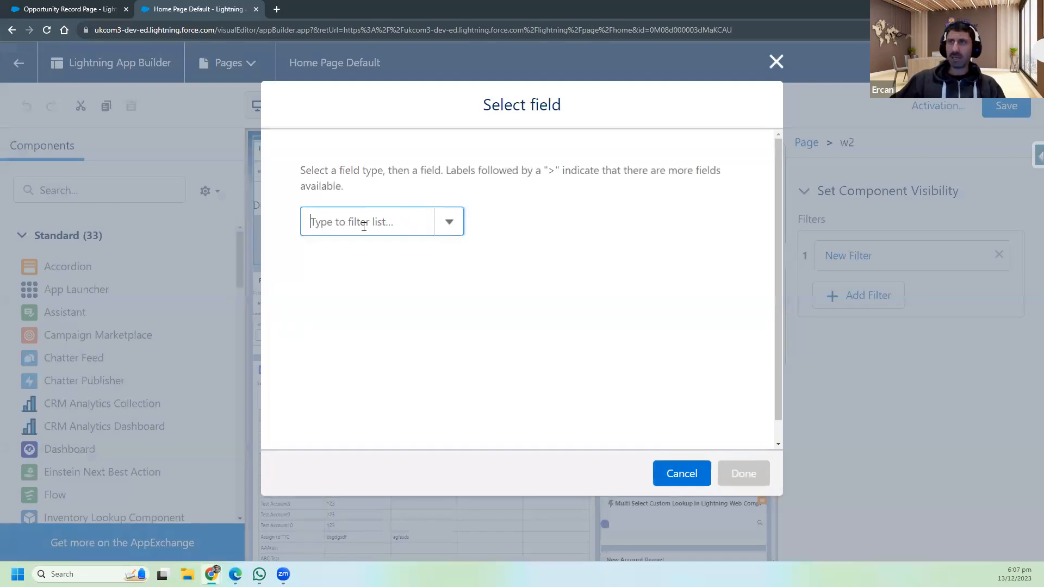
type("user")
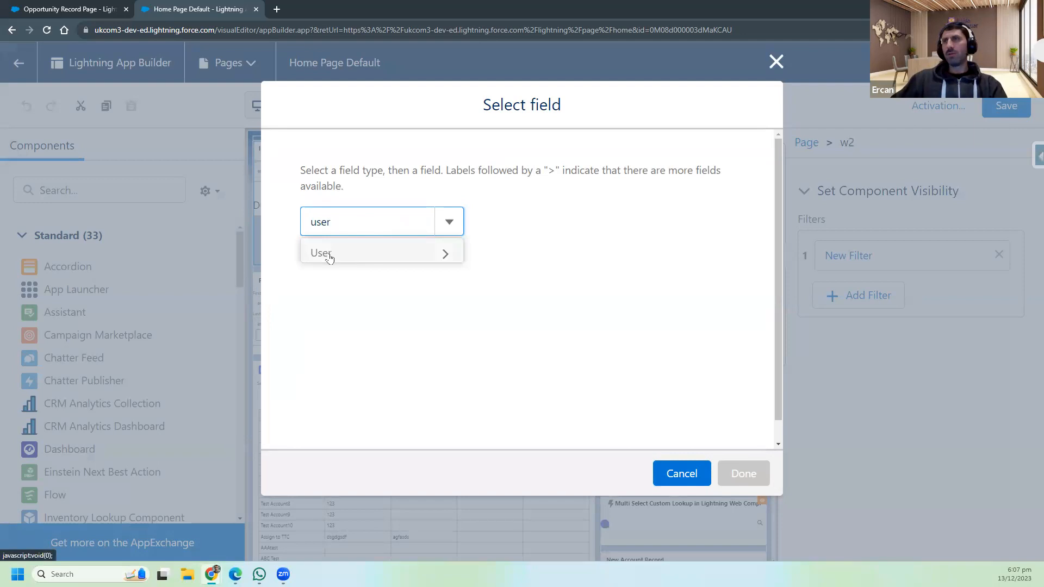
key("BackSpace")
key("BackSpace")
key("BackSpace")
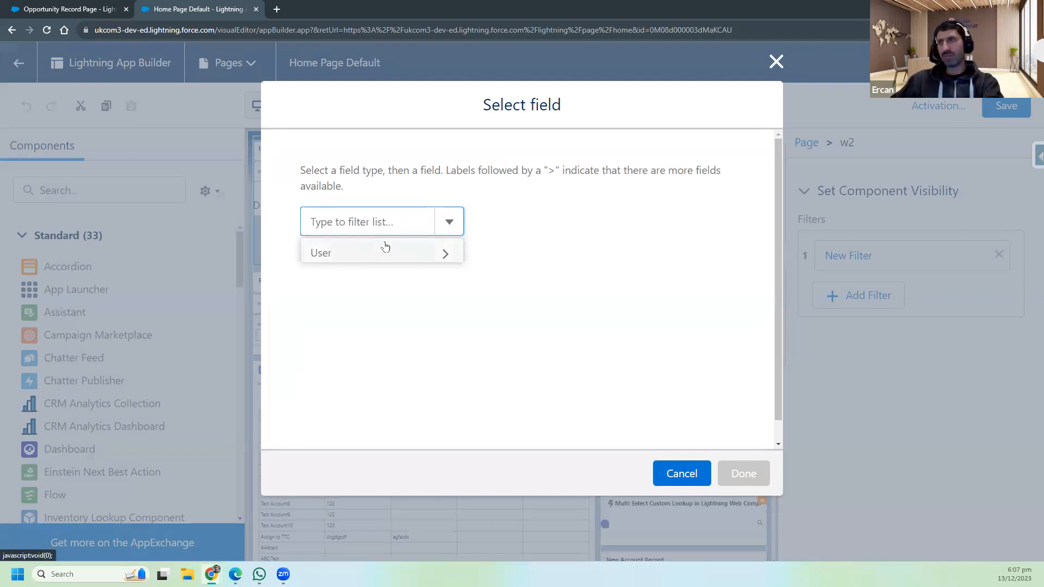
left_click(451, 227)
left_click(450, 223)
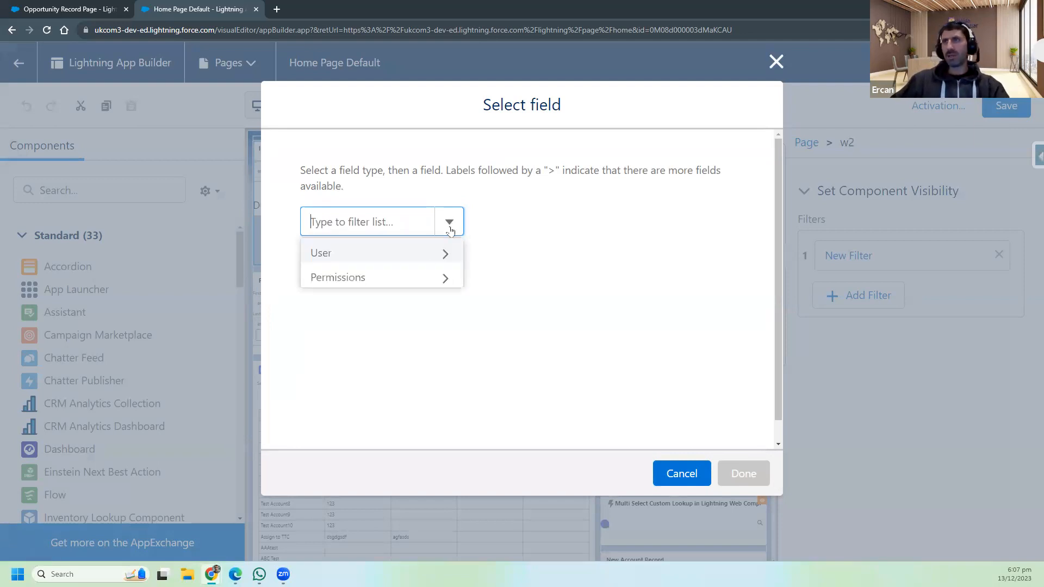
left_click(341, 258)
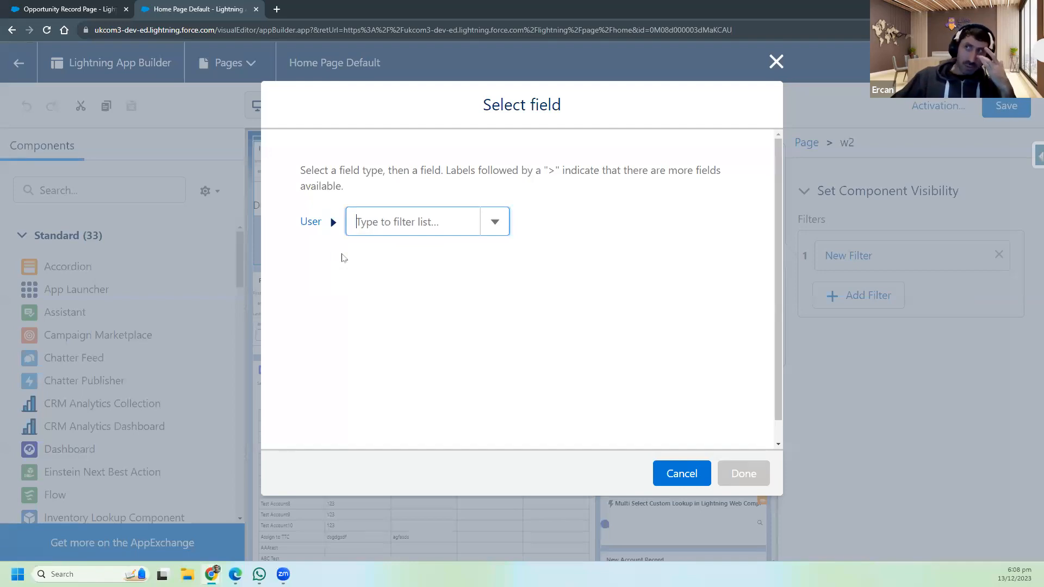
Step: Set the filter's field to the Name of the user's Profile
left_click(495, 224)
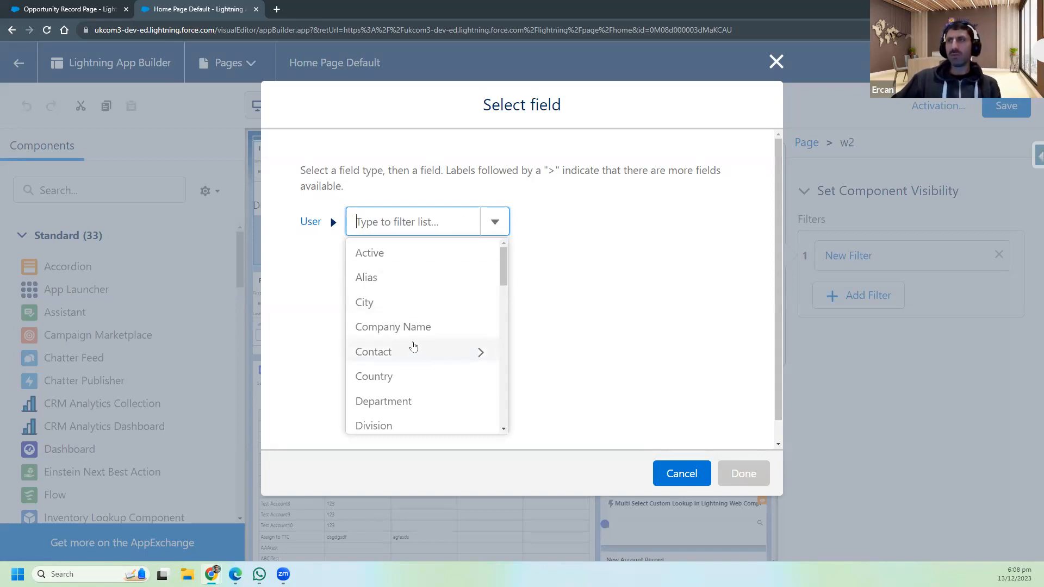
scroll(408, 349, "down", 10)
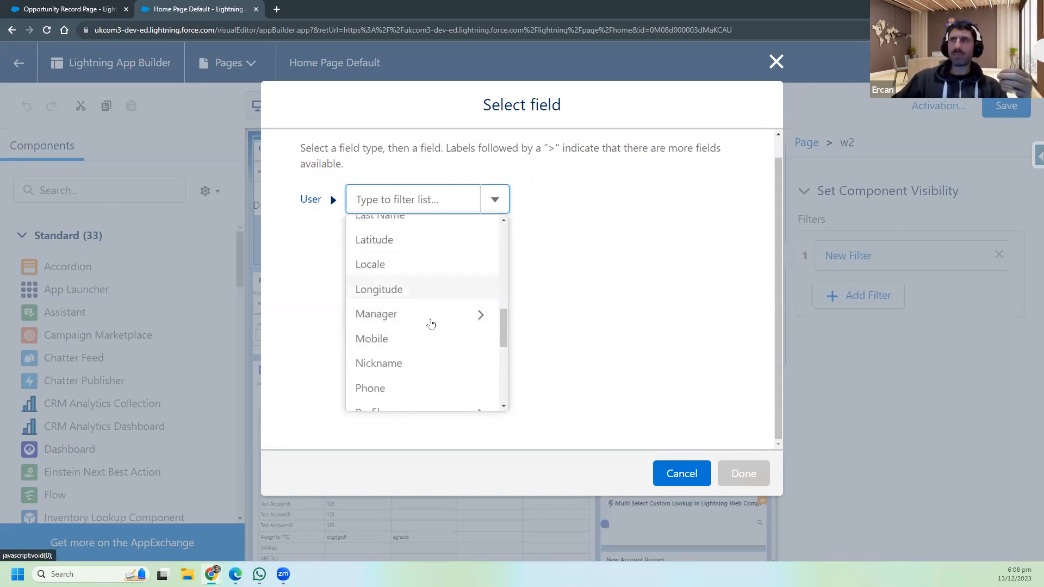
scroll(417, 317, "down", 4)
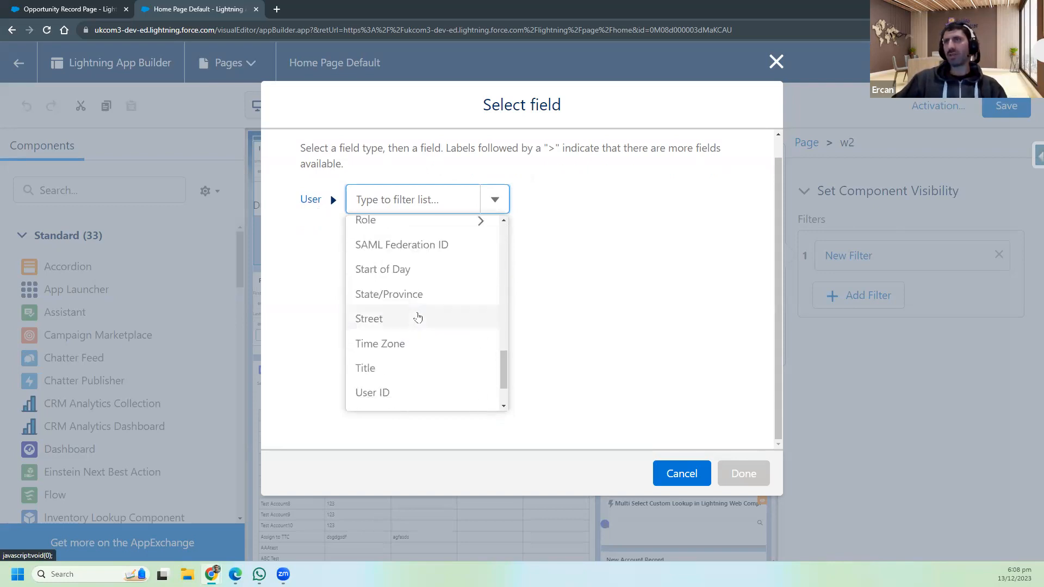
scroll(417, 317, "down", 3)
scroll(417, 316, "up", 8)
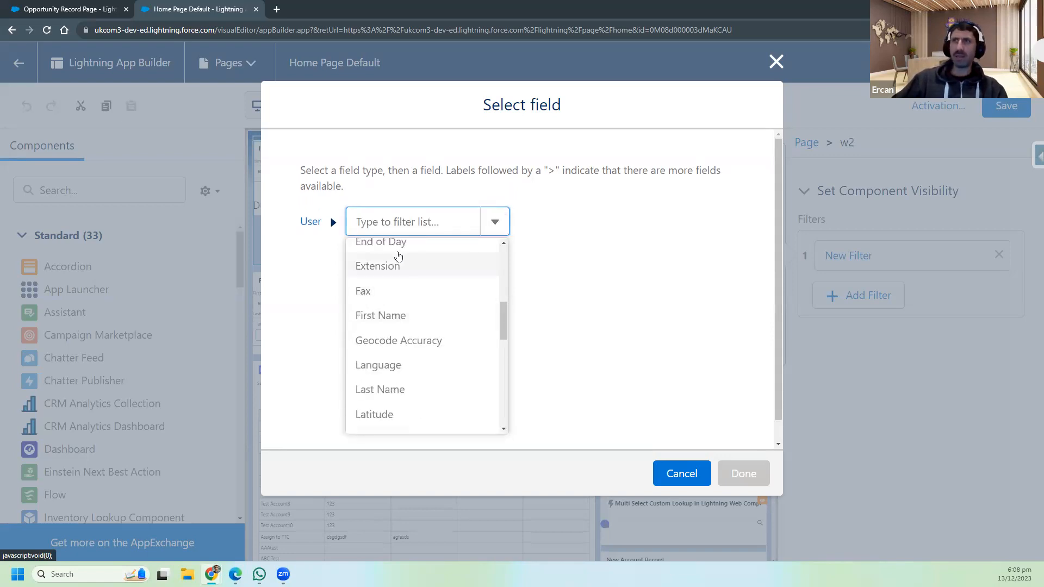
type("pro")
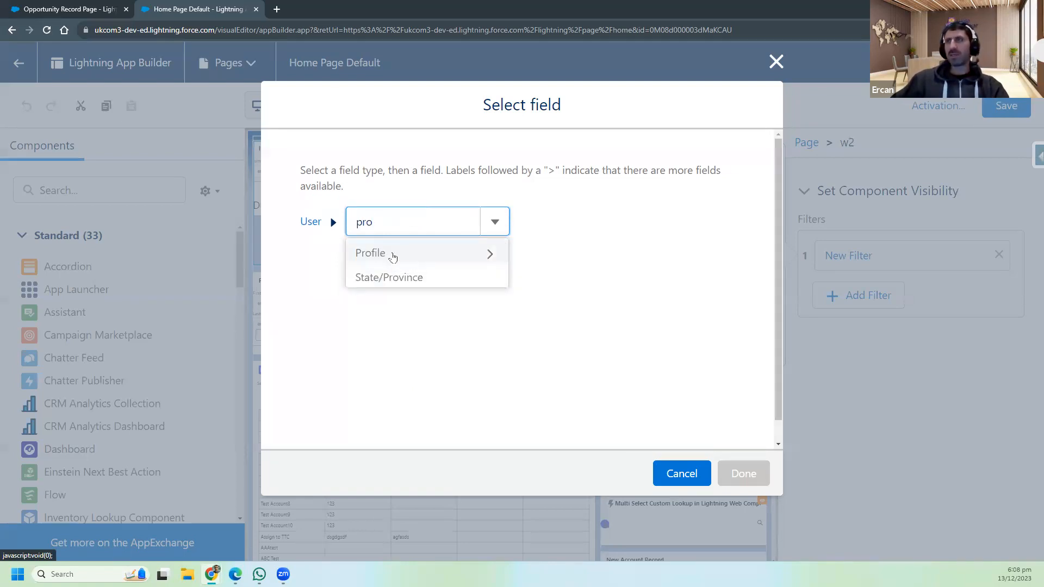
left_click(391, 255)
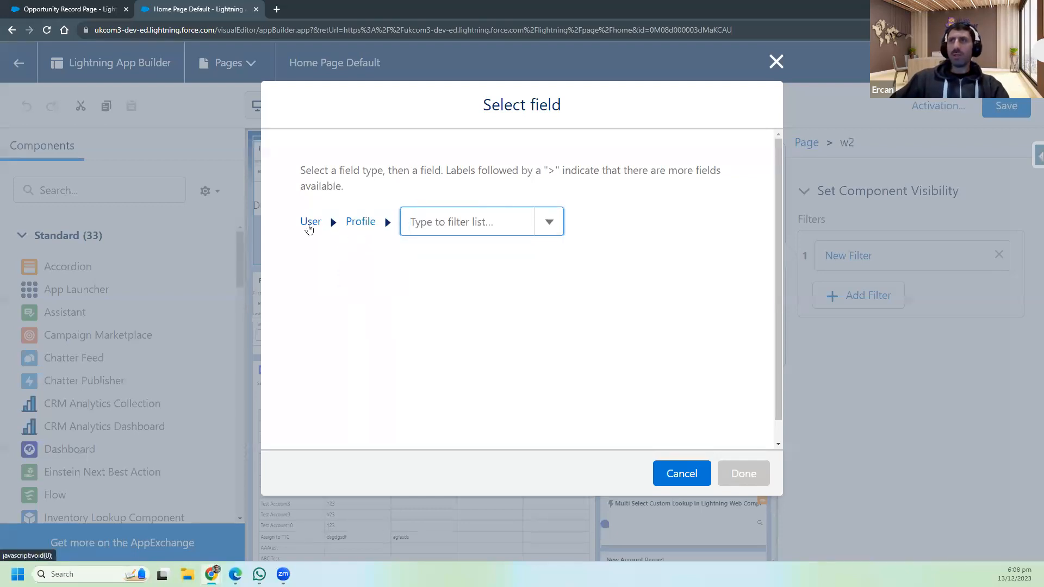
type("name")
left_click(425, 252)
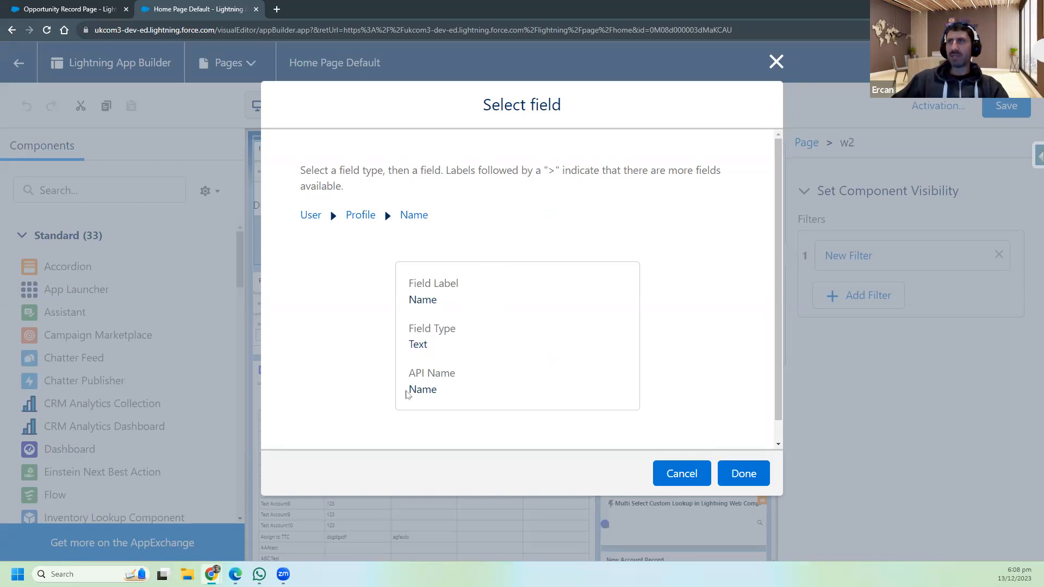
left_click(743, 474)
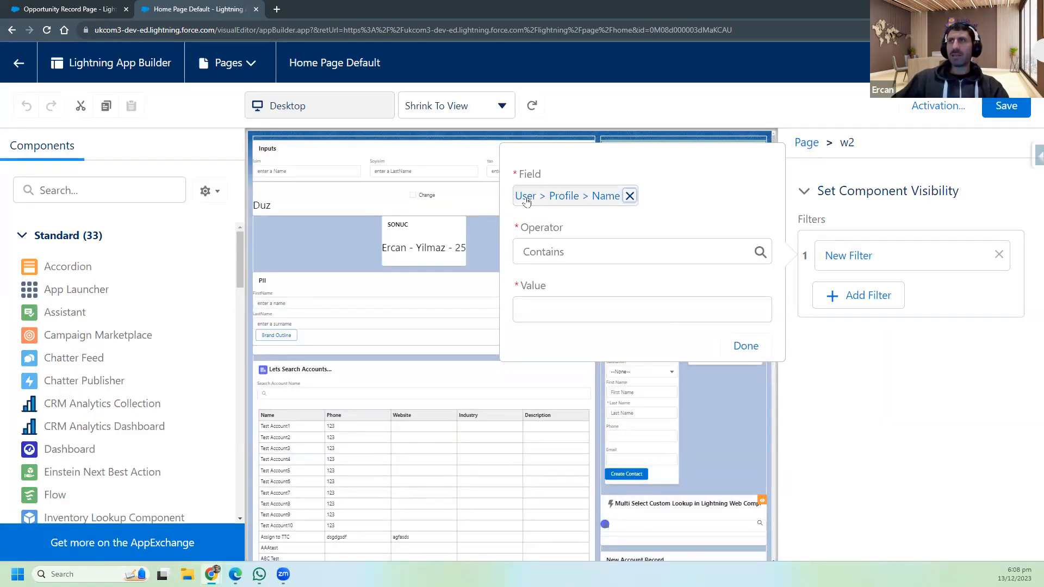
Step: Set the profile name filter's operator to Equal with the value System Administrator and confirm the filter
left_click(576, 255)
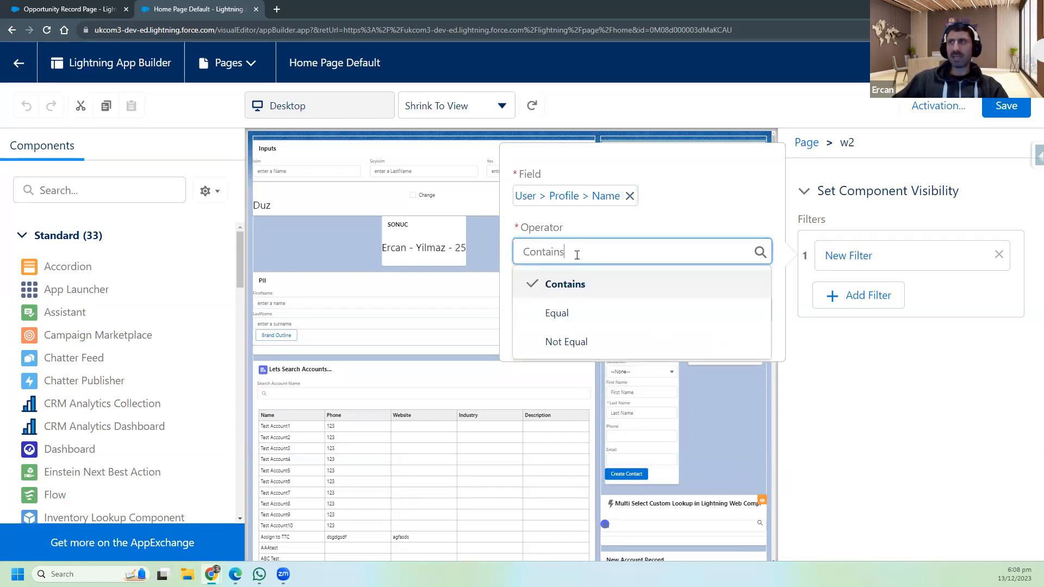
left_click(591, 315)
left_click(555, 314)
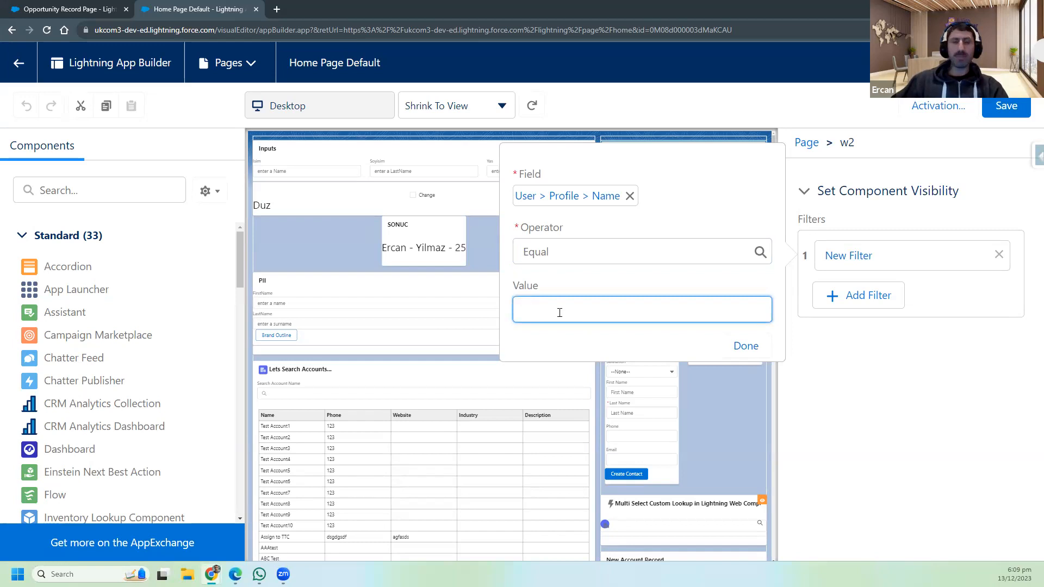
type("S")
type("ale")
key("BackSpace")
key("BackSpace")
key("BackSpace")
type("ystem Administrator")
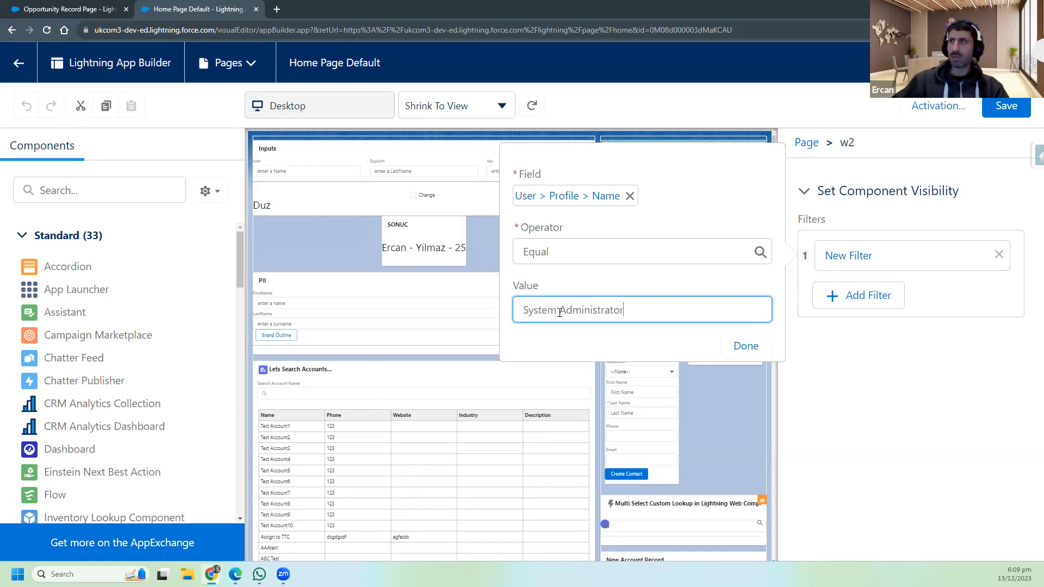
left_click(752, 353)
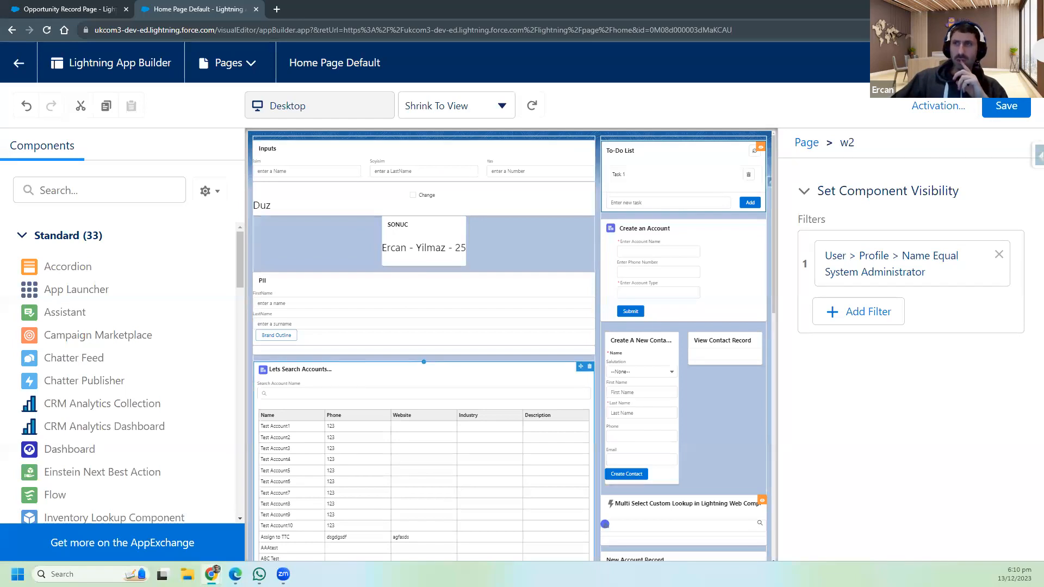
Step: Switch to Edge to review the users and their profiles on the Setup Users page, and return to the Home page editor in Chrome
left_click(235, 512)
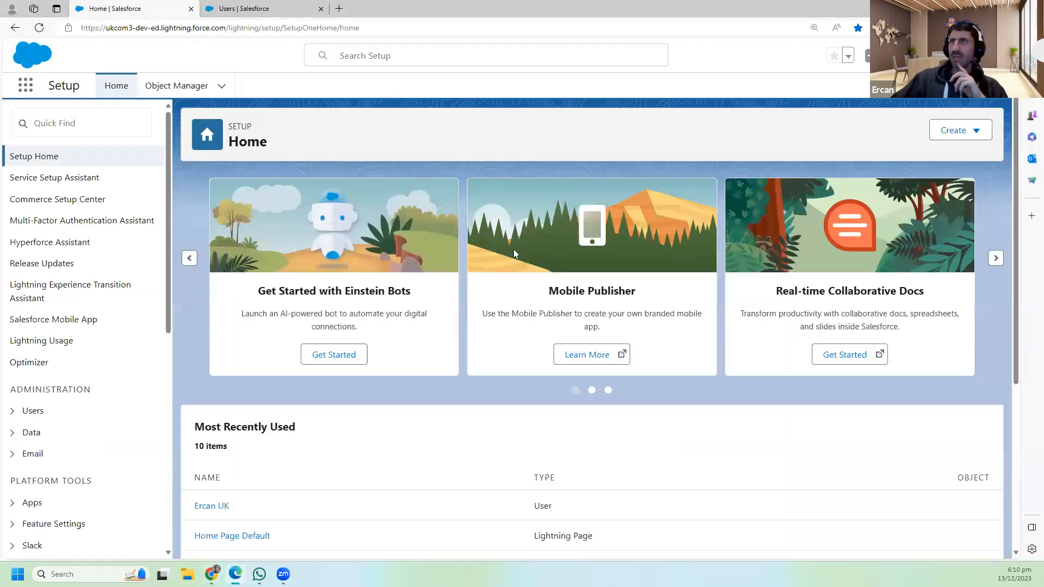
left_click(254, 9)
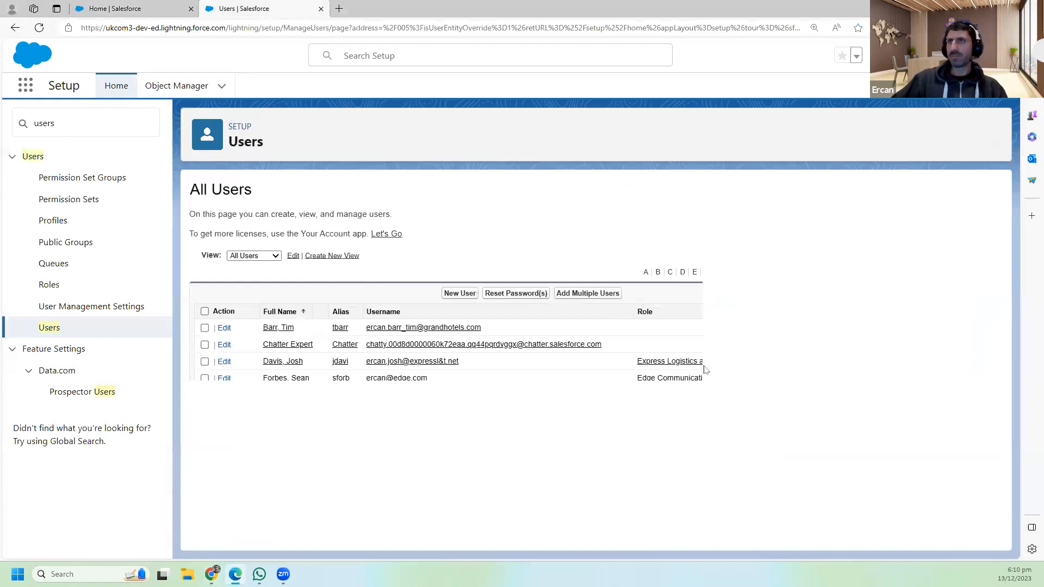
scroll(492, 378, "down", 1)
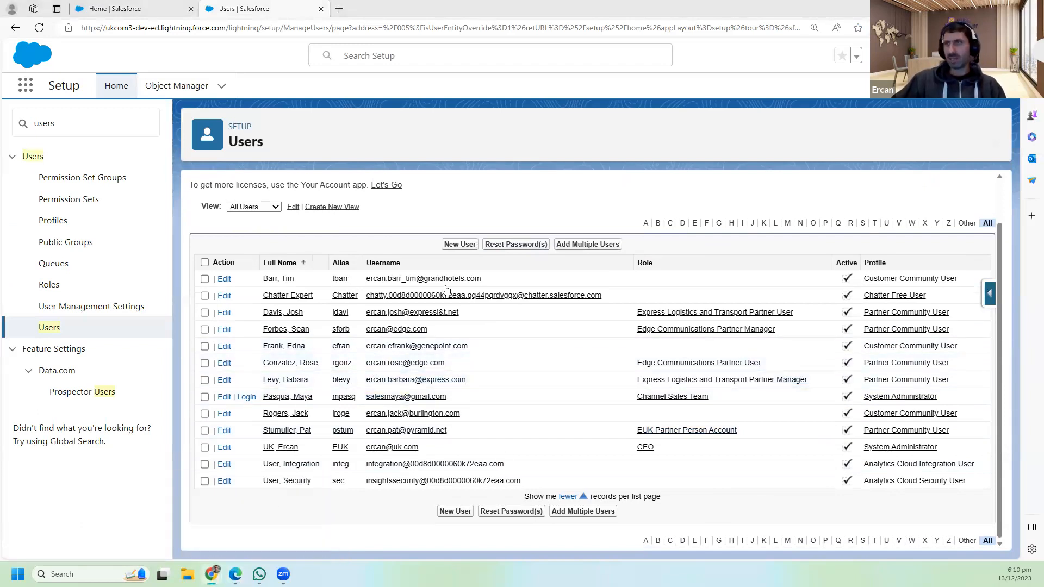
mouse_move(212, 571)
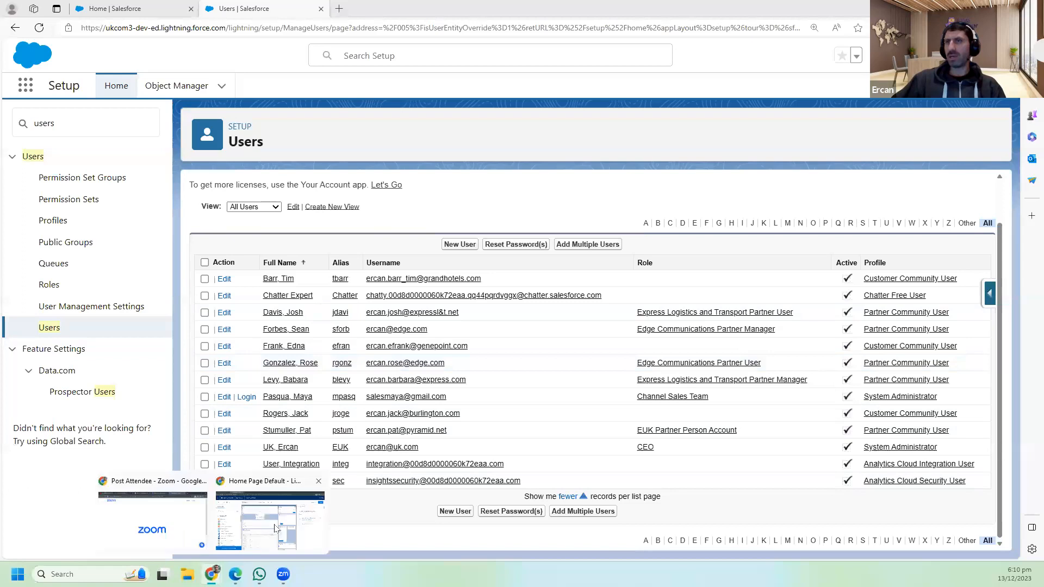
left_click(277, 530)
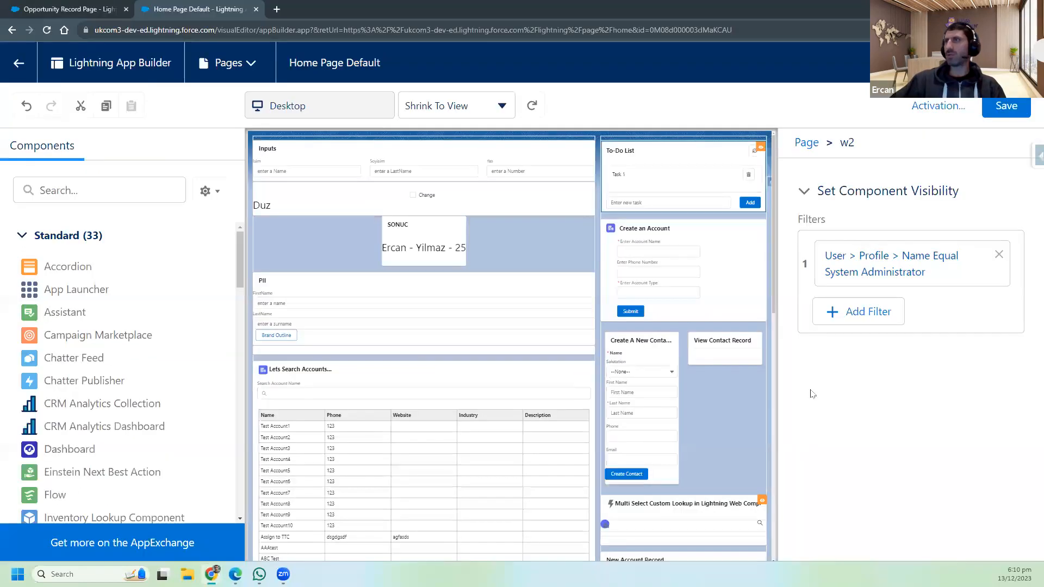
Step: Add a second visibility filter to the To-Do List component with User > Username as its field
left_click(859, 311)
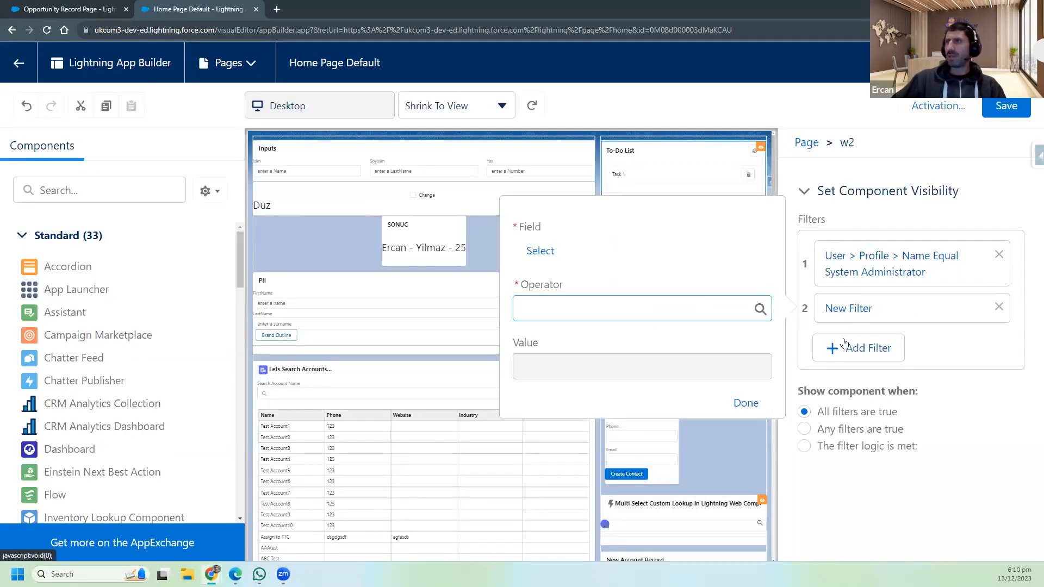
left_click(543, 251)
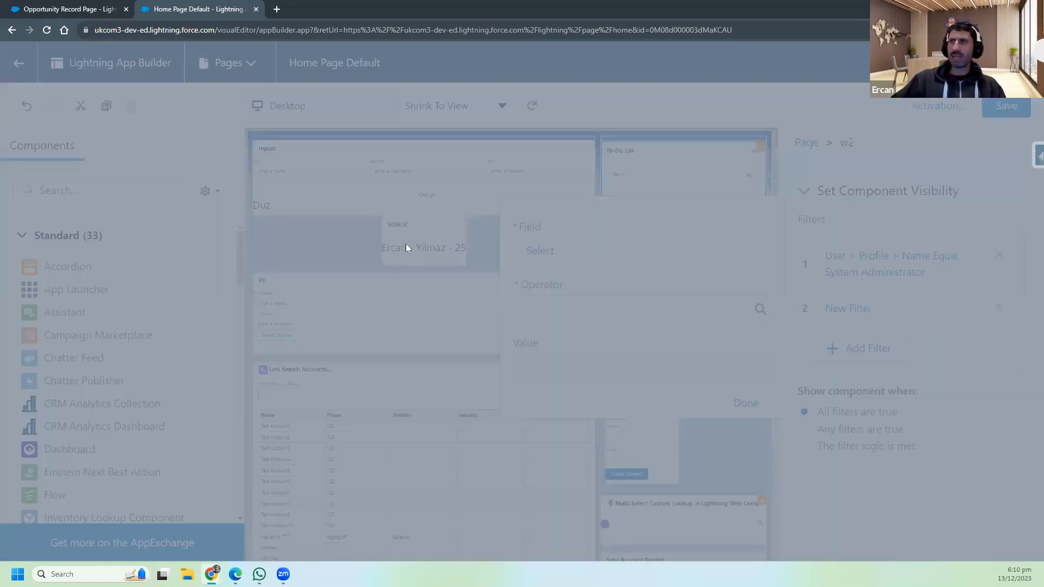
type("user")
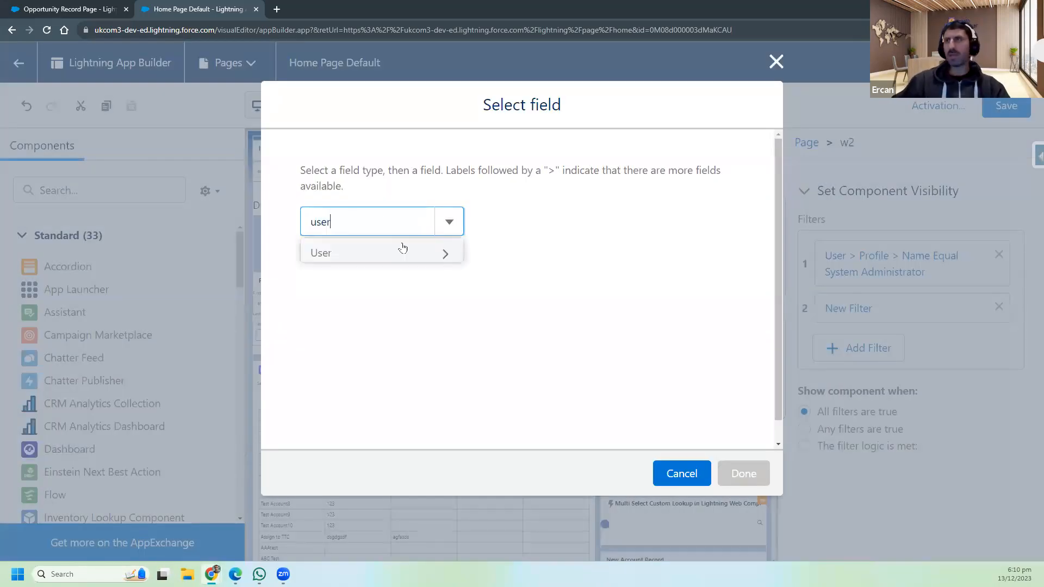
left_click(385, 251)
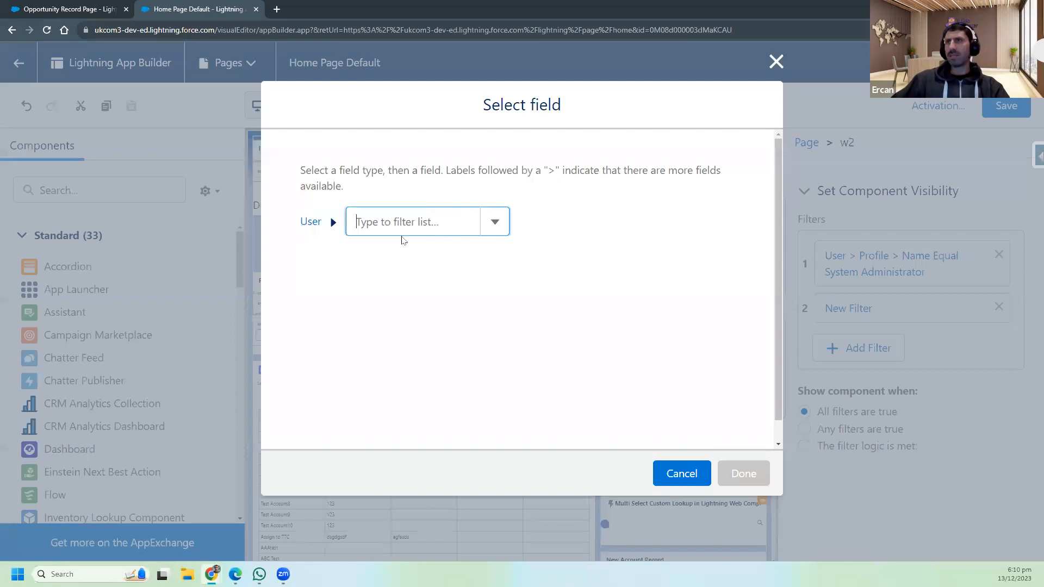
type("user")
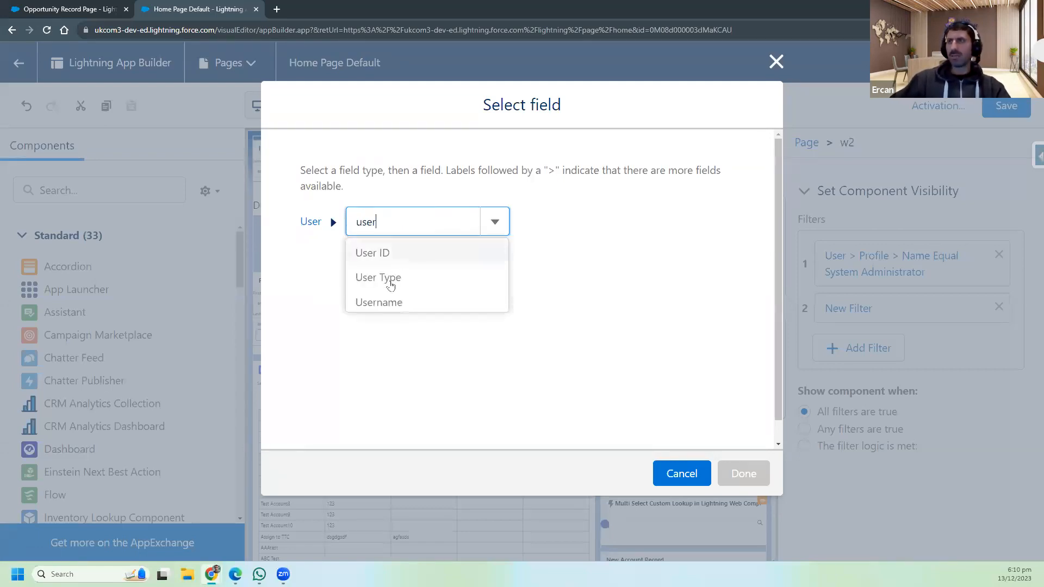
left_click(386, 301)
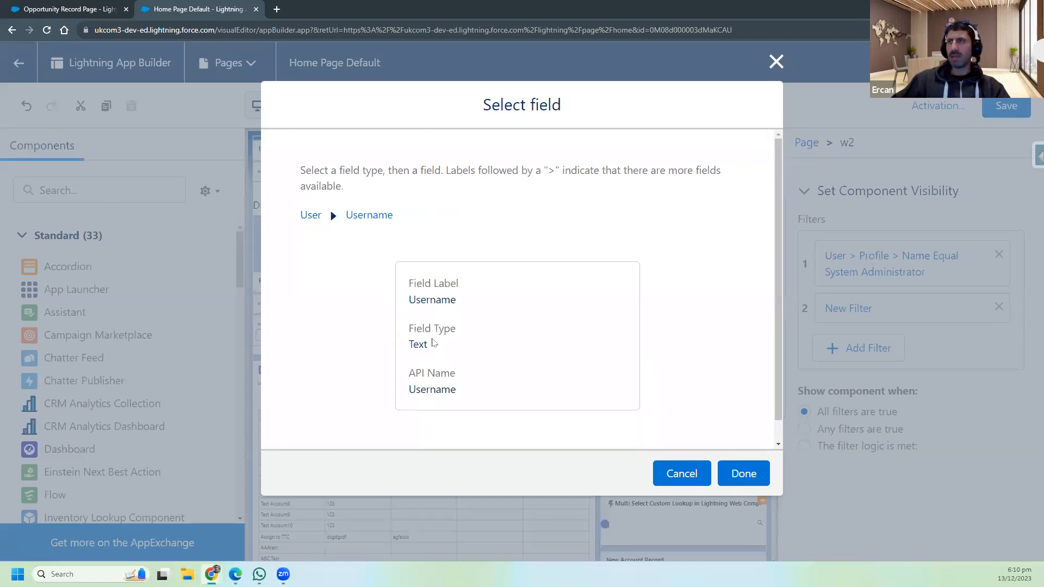
left_click(742, 473)
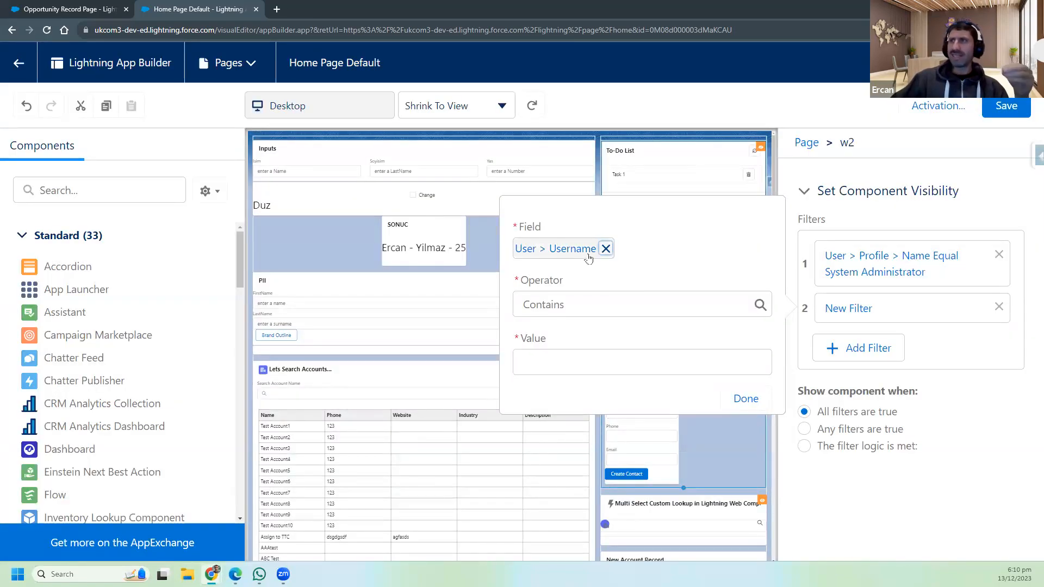
Step: Set the username filter's operator to Not Equal and make its value ready for entry
left_click(577, 305)
left_click(577, 395)
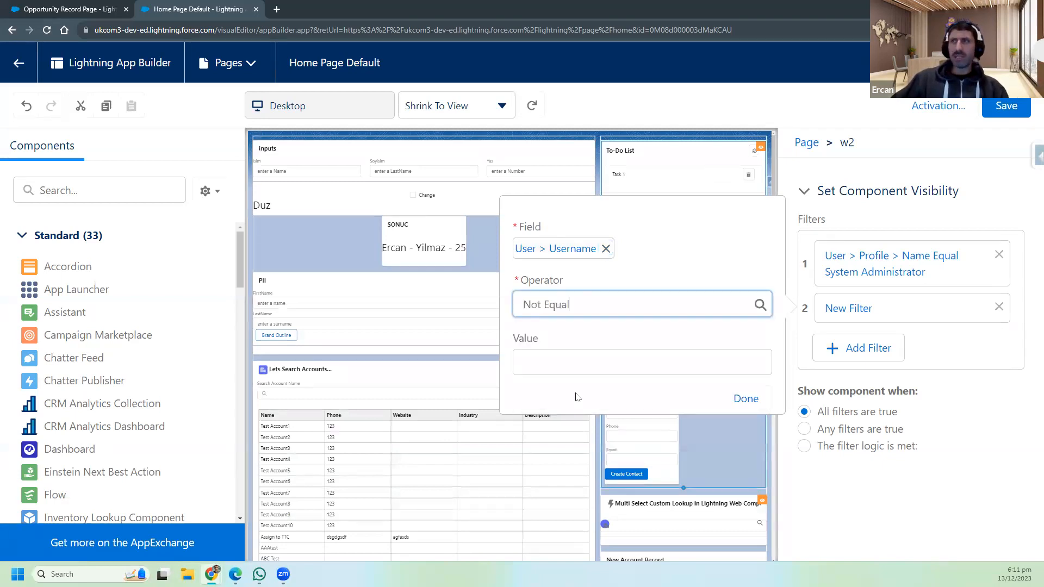
left_click(535, 363)
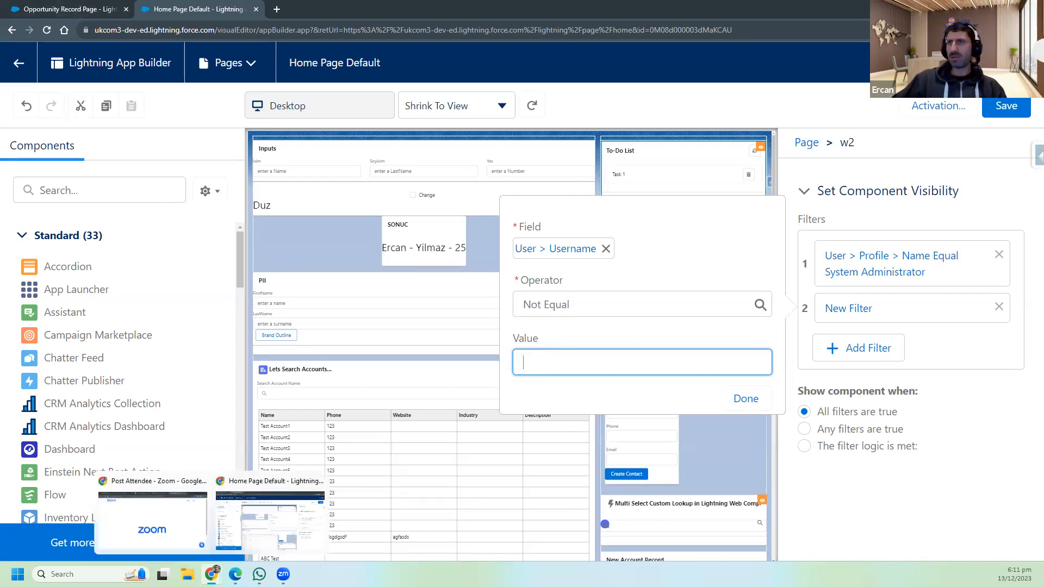
Step: Switch to the Users list in Edge and copy the username of the System Administrator whose role is CEO
left_click(235, 574)
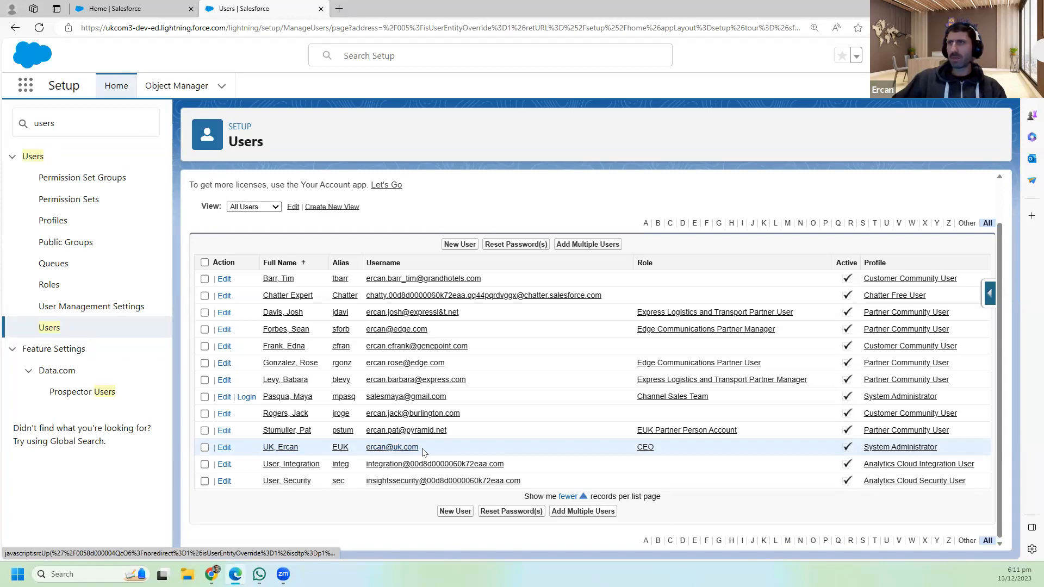
left_click_drag(426, 451, 364, 450)
key("ctrl+c")
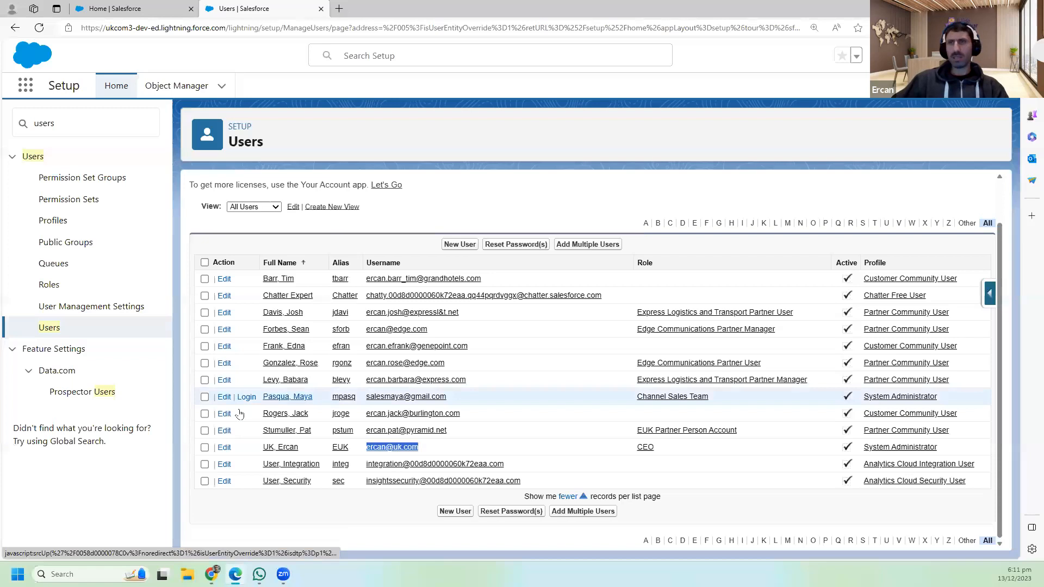
Step: Return to the Home page editor in Chrome, complete the Not Equal username filter with the copied username, and save the page
left_click(211, 574)
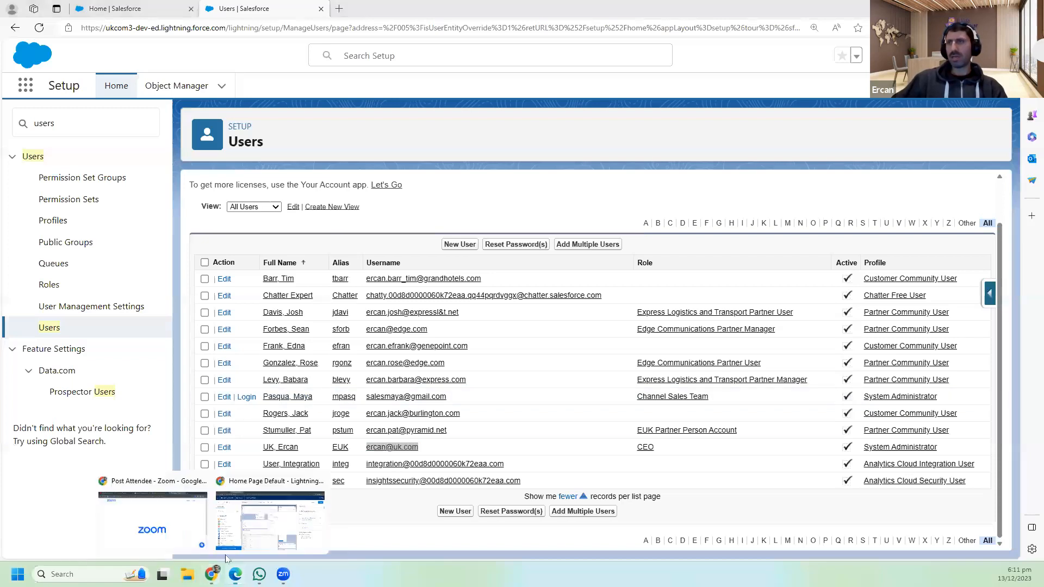
left_click(272, 535)
key("ctrl+v")
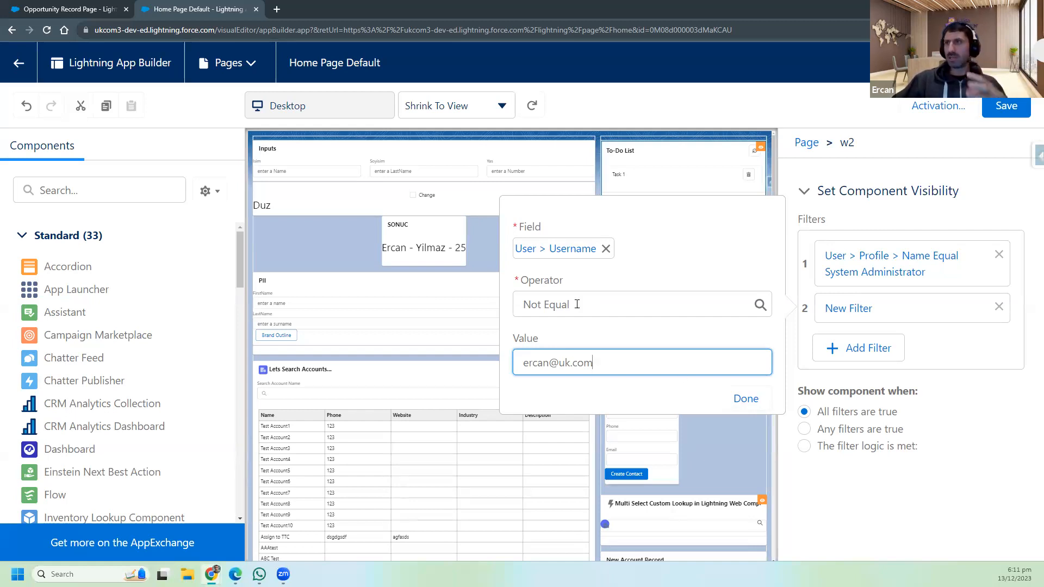
left_click(746, 398)
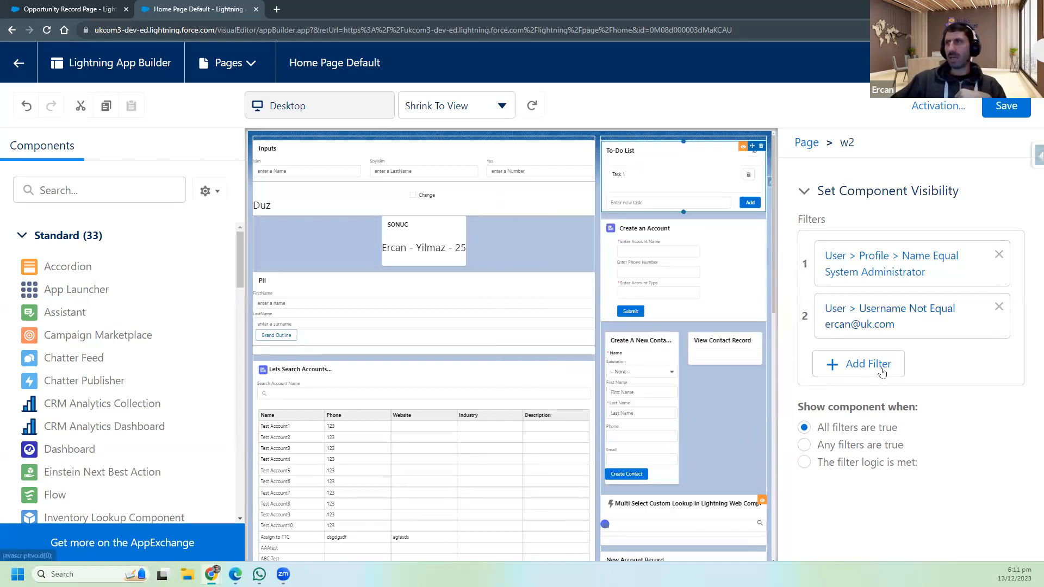
left_click(1001, 112)
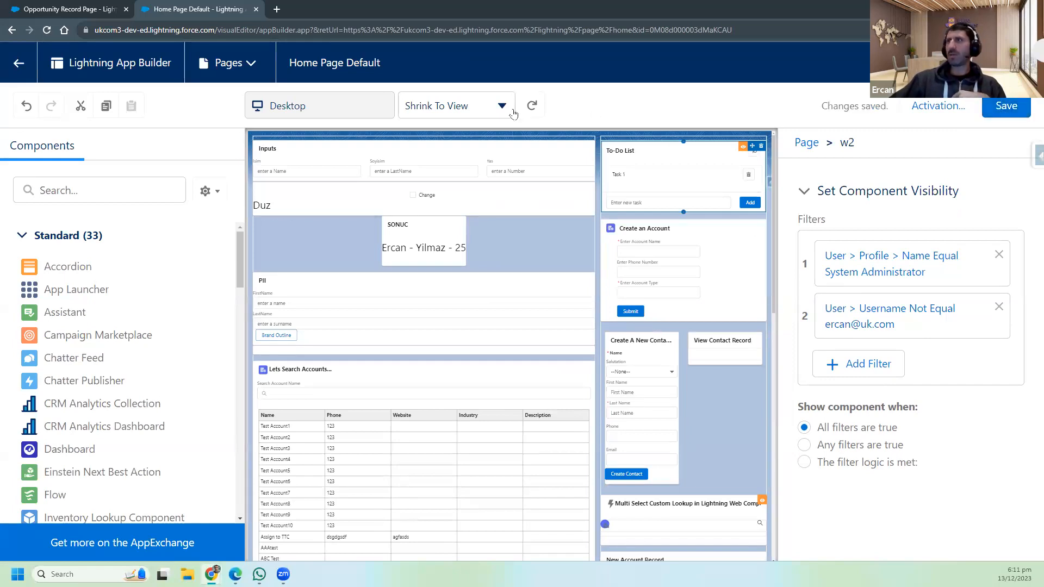
Step: Check the live Home page, and log in from the Users list in Edge as the System Administrator whose role is Channel Sales Team
left_click(17, 66)
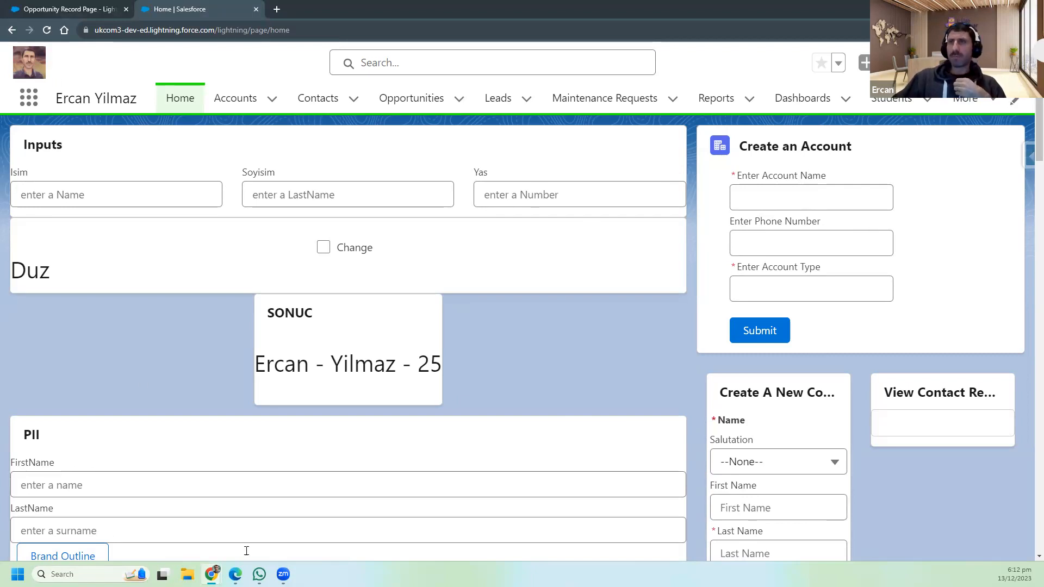
left_click(242, 572)
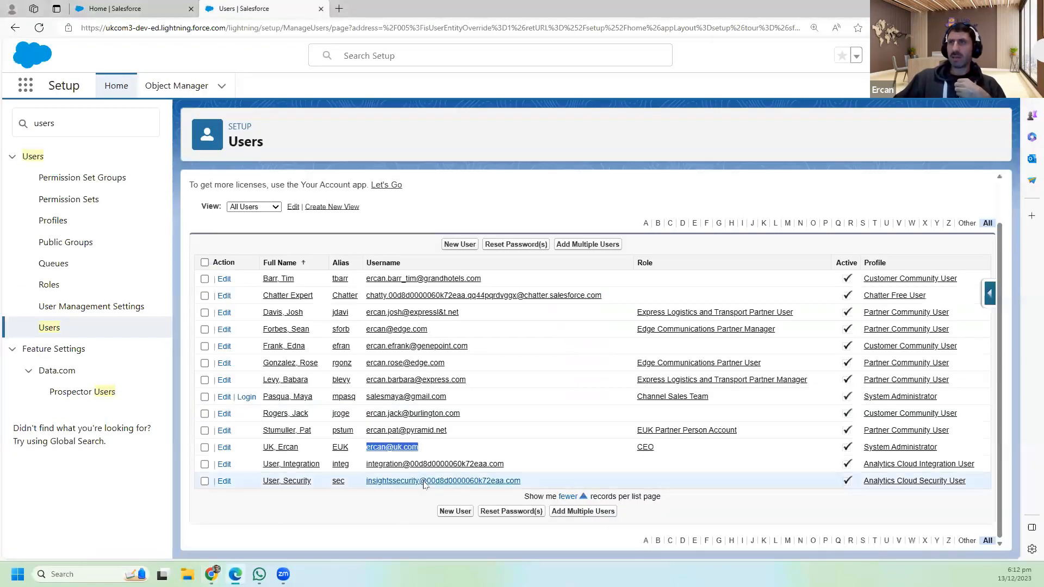
left_click(282, 521)
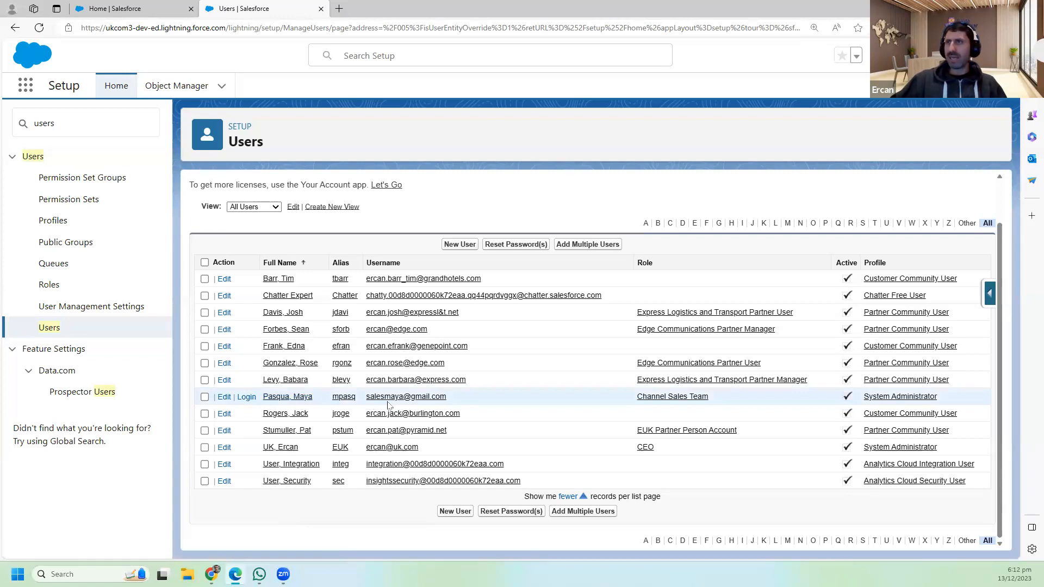
left_click(245, 397)
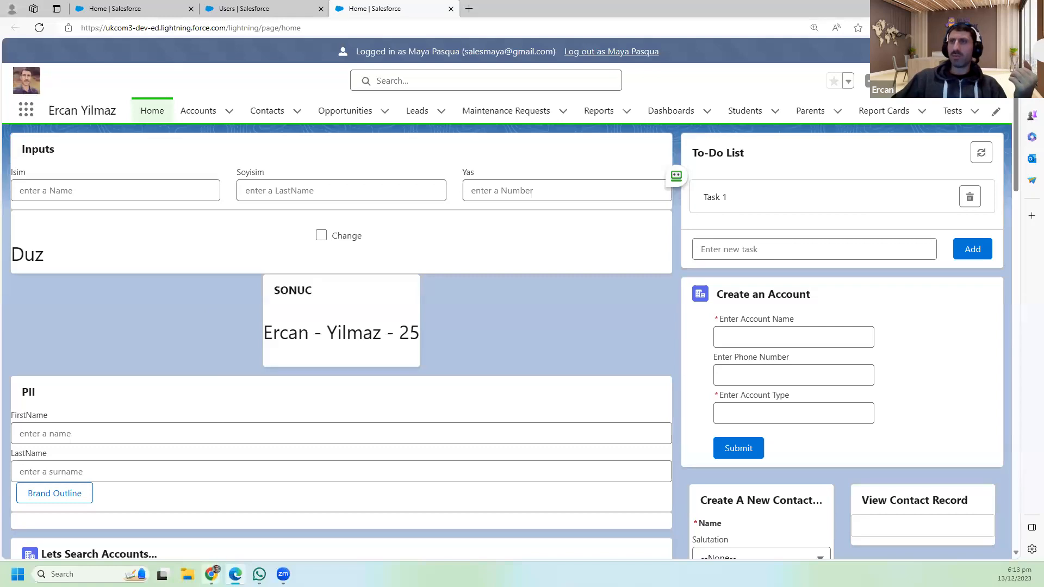
Step: Switch to Chrome and open the Home page for editing with the To-Do List component selected
mouse_move(212, 574)
left_click(272, 530)
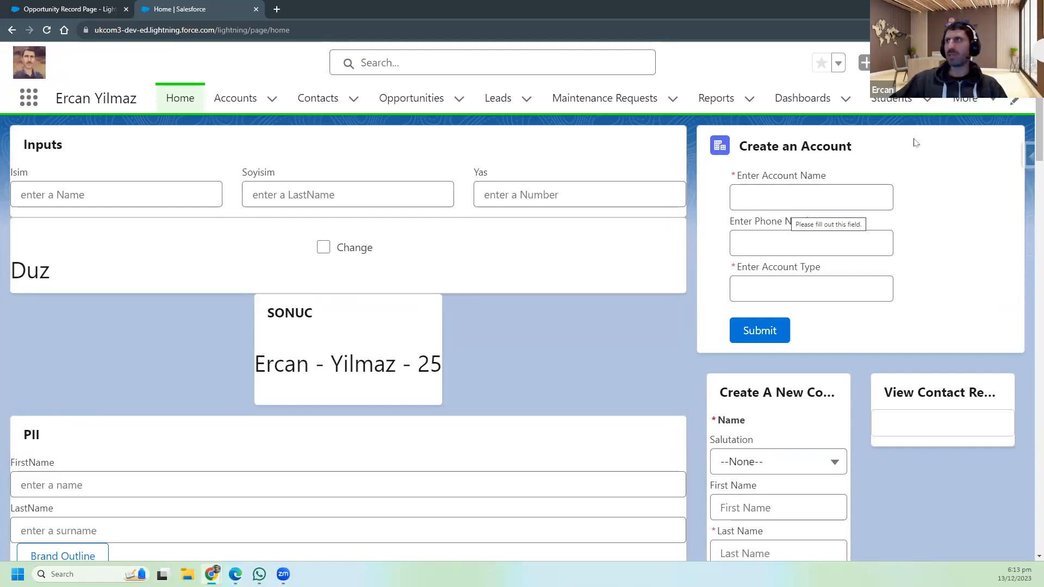
left_click(906, 62)
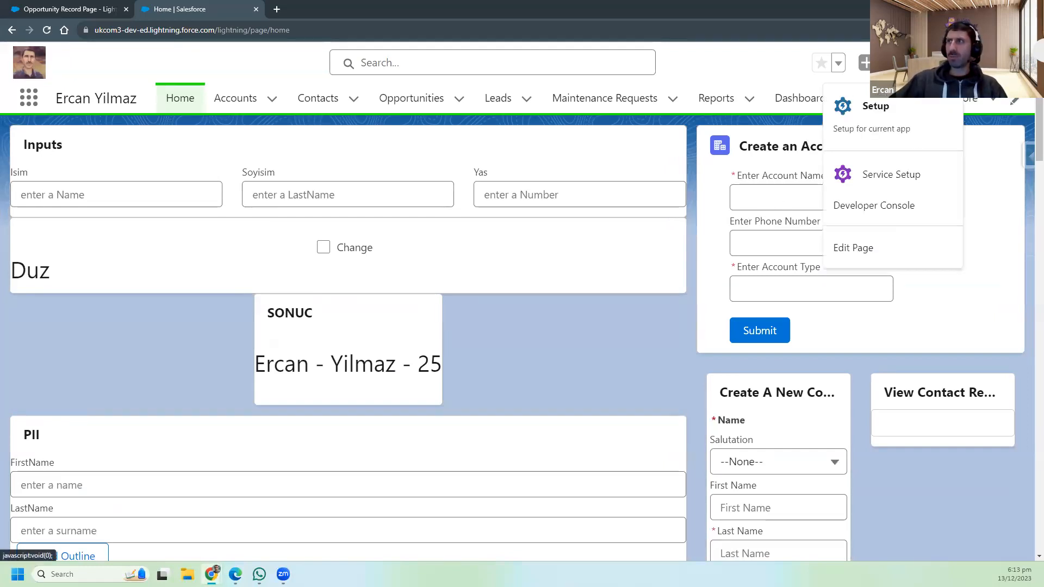
left_click(864, 247)
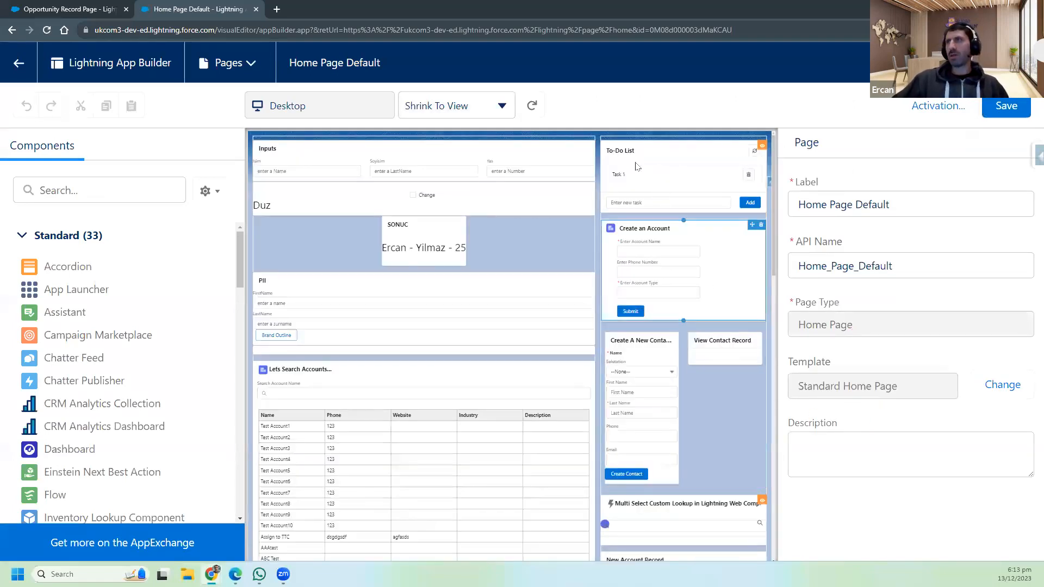
left_click(672, 165)
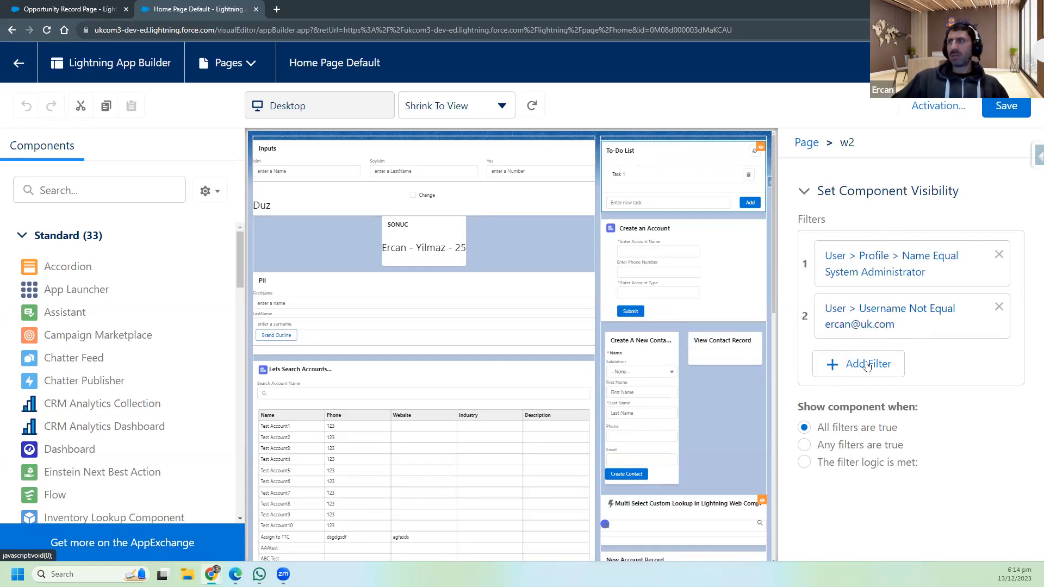
Step: Change the To-Do List's username filter to Contains with only the part before the @ sign as value, and save the page
left_click(927, 324)
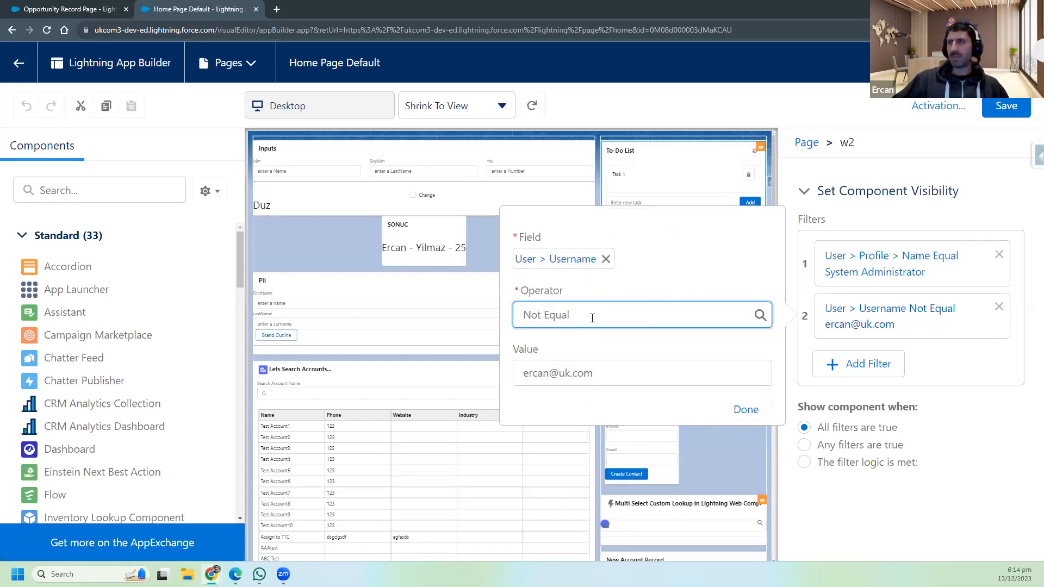
left_click(633, 318)
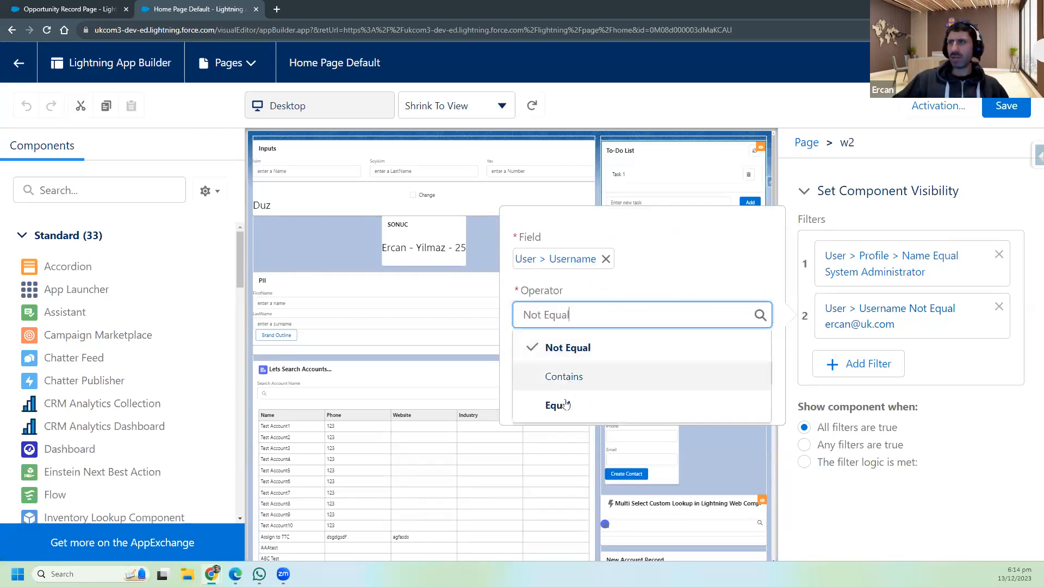
left_click(666, 386)
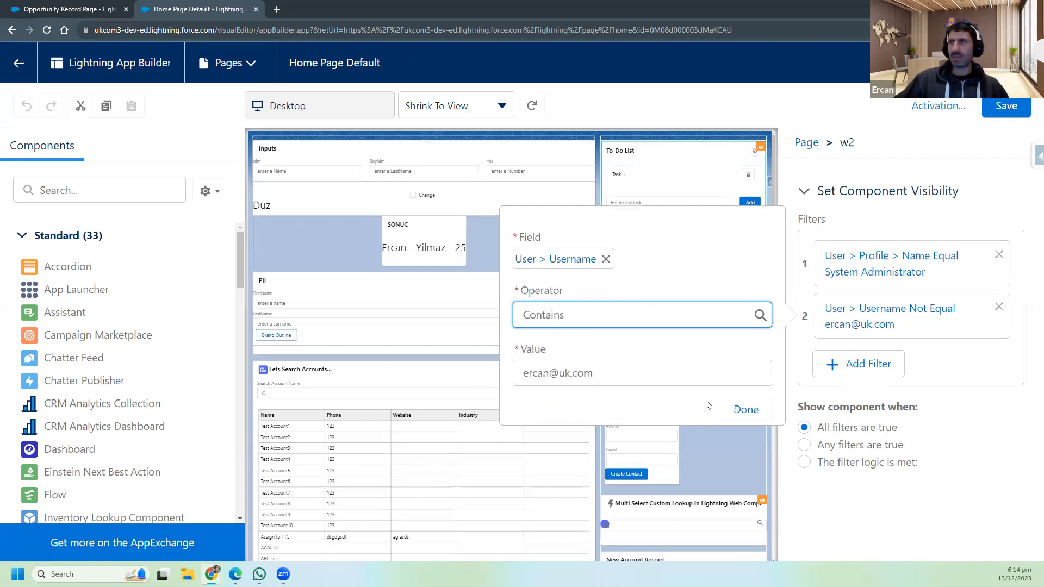
left_click_drag(600, 374, 551, 373)
key("BackSpace")
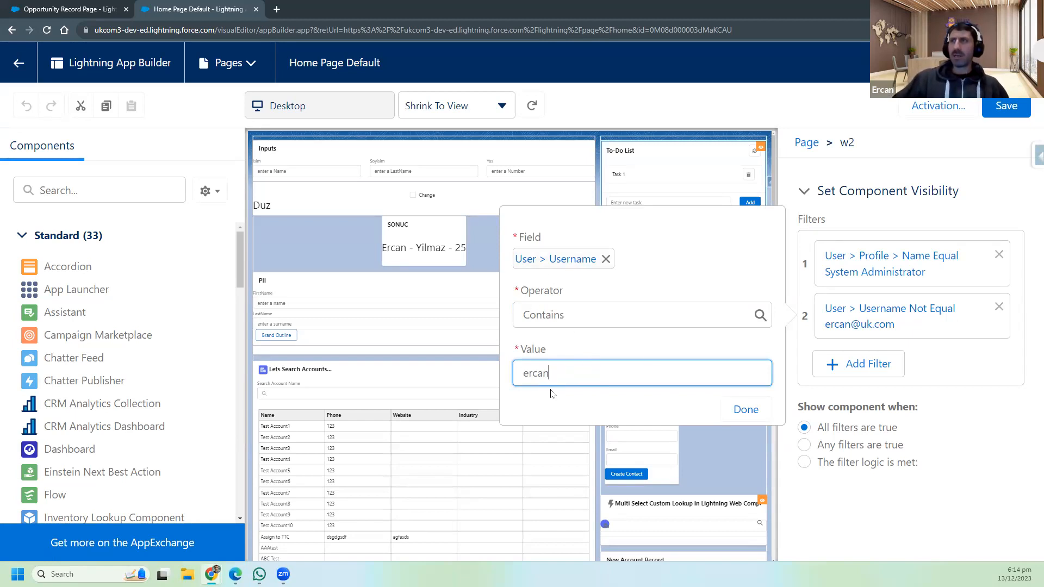
left_click_drag(548, 372, 519, 373)
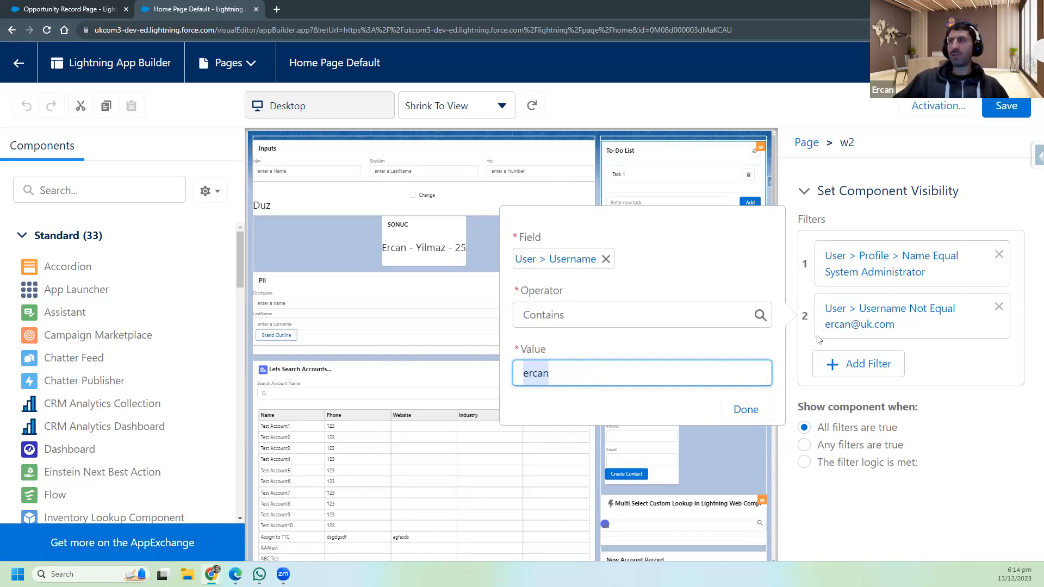
left_click(752, 413)
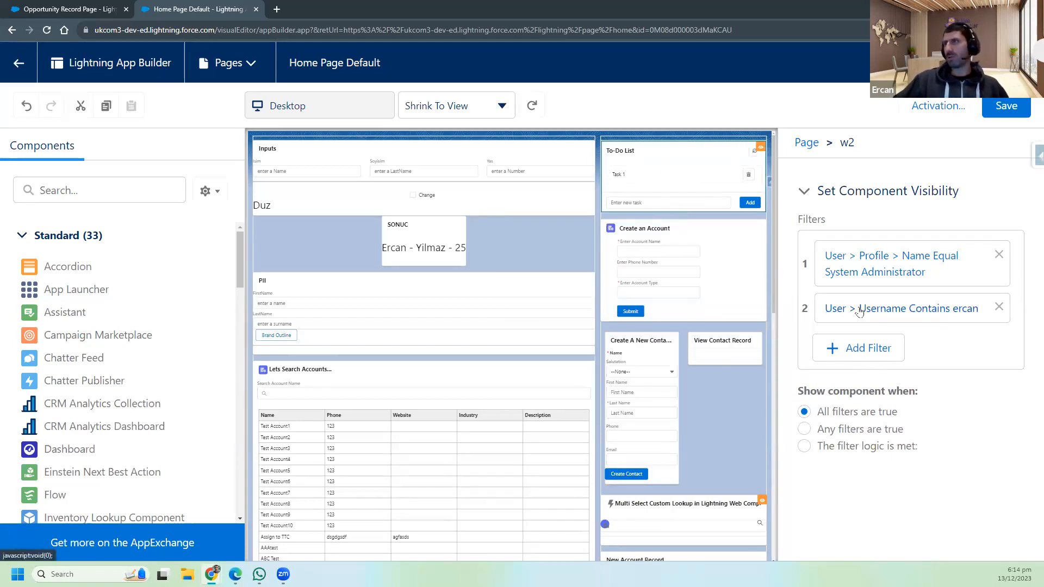
left_click(1004, 115)
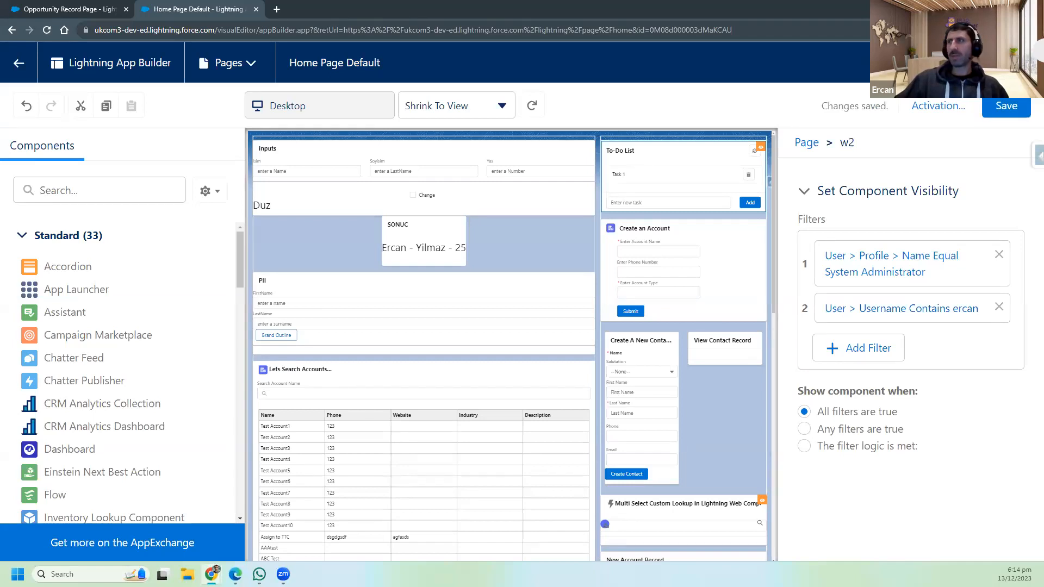
Step: Check the To-Do List's visibility on the live Home page in Chrome and on the reloaded Home page of the other administrator's Edge session
left_click(19, 63)
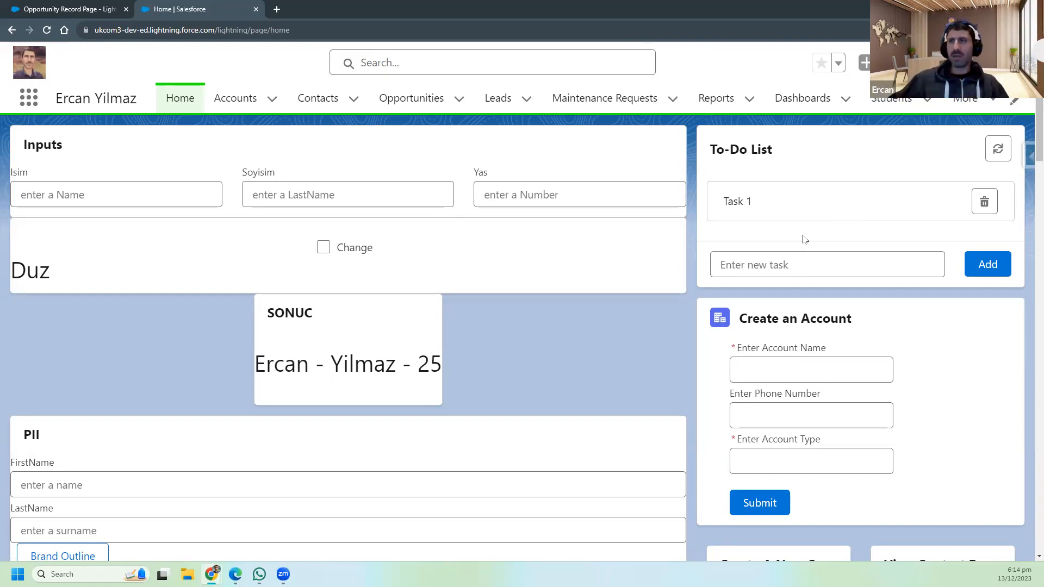
left_click(235, 574)
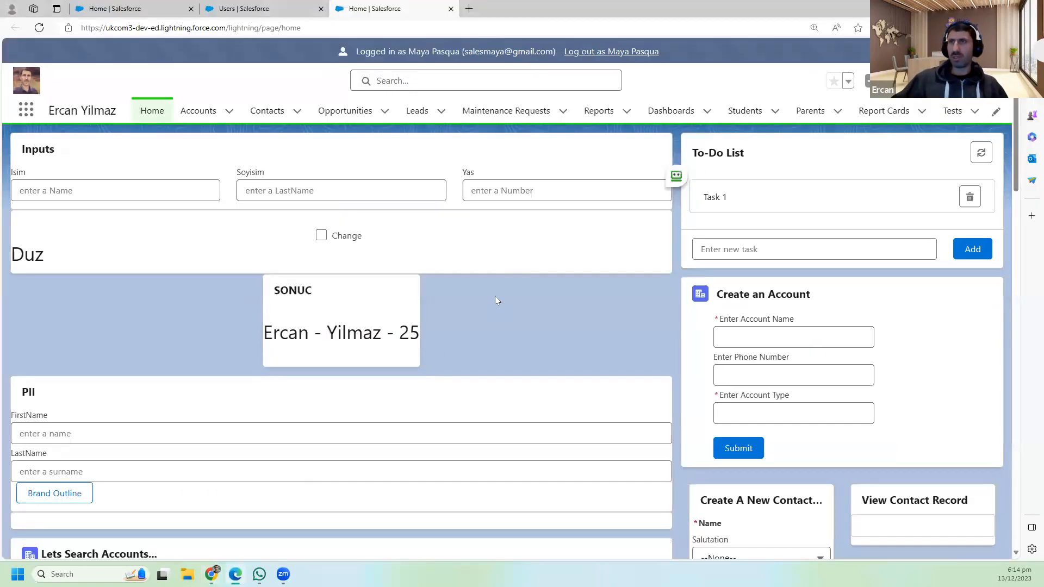
left_click(40, 28)
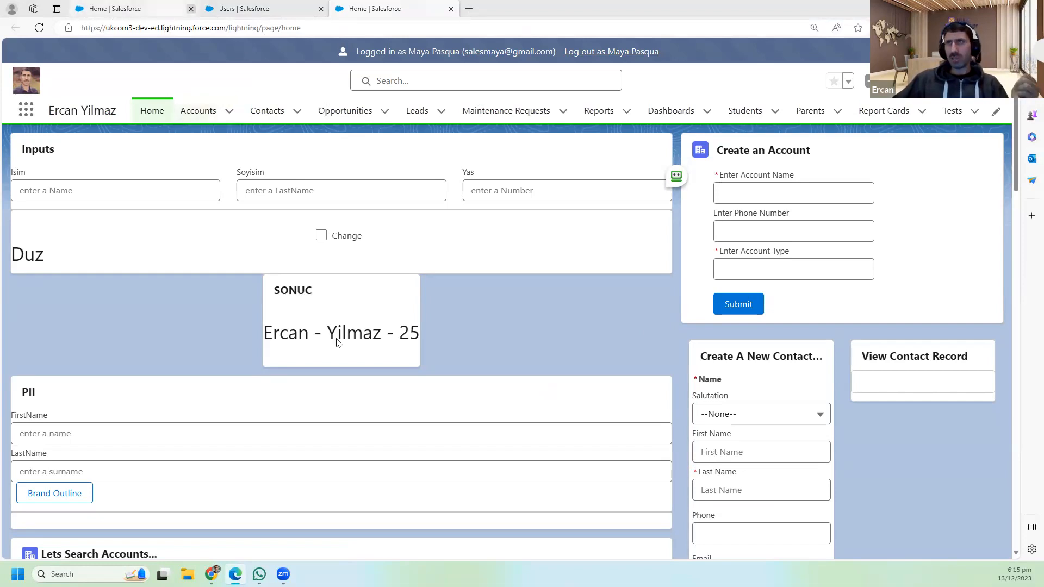
Step: Return to Chrome and reopen the Home page editor to review the To-Do List component's visibility filters
mouse_move(211, 574)
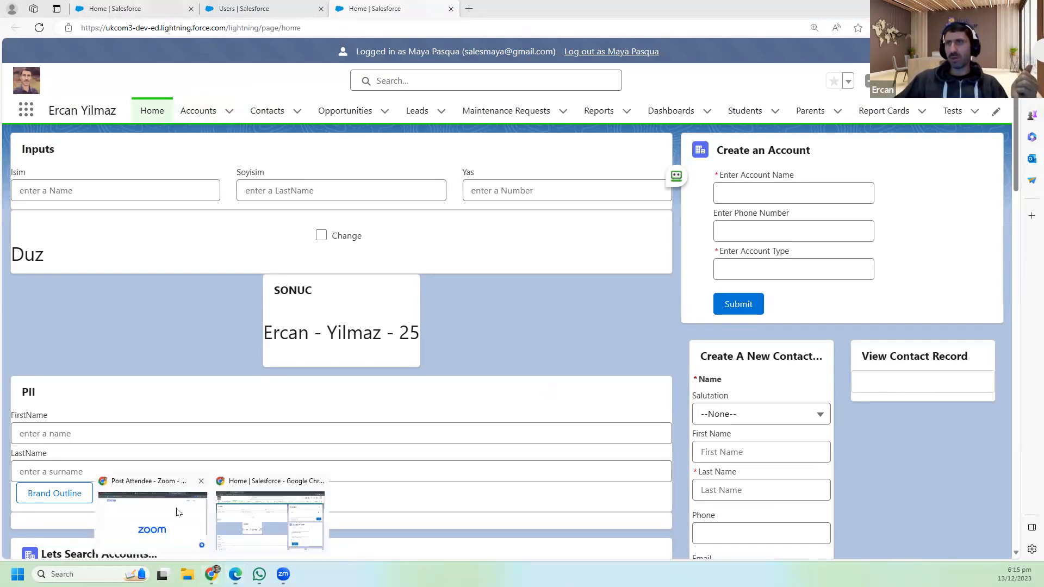
left_click(266, 516)
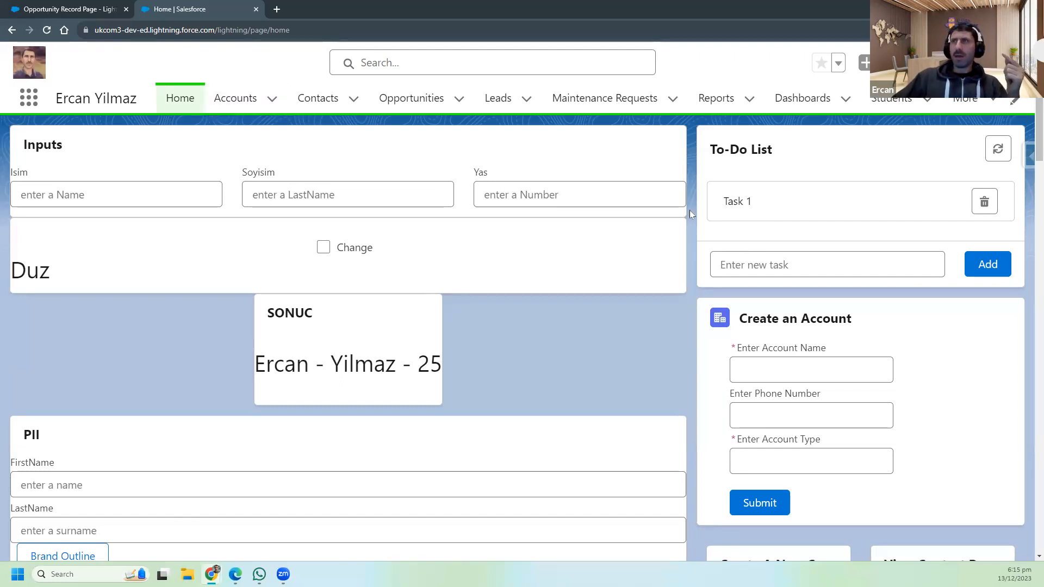
left_click(948, 63)
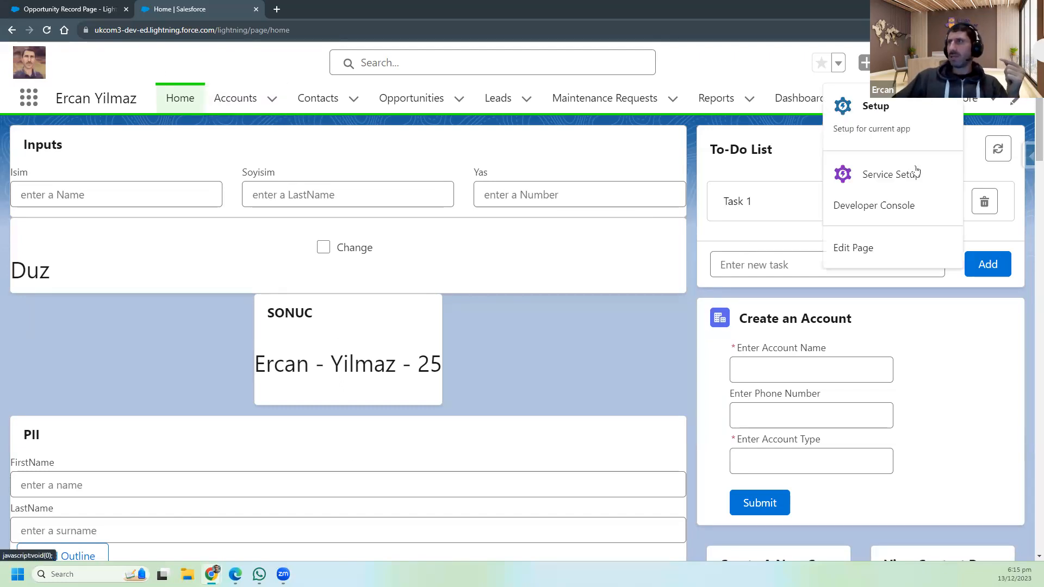
left_click(853, 247)
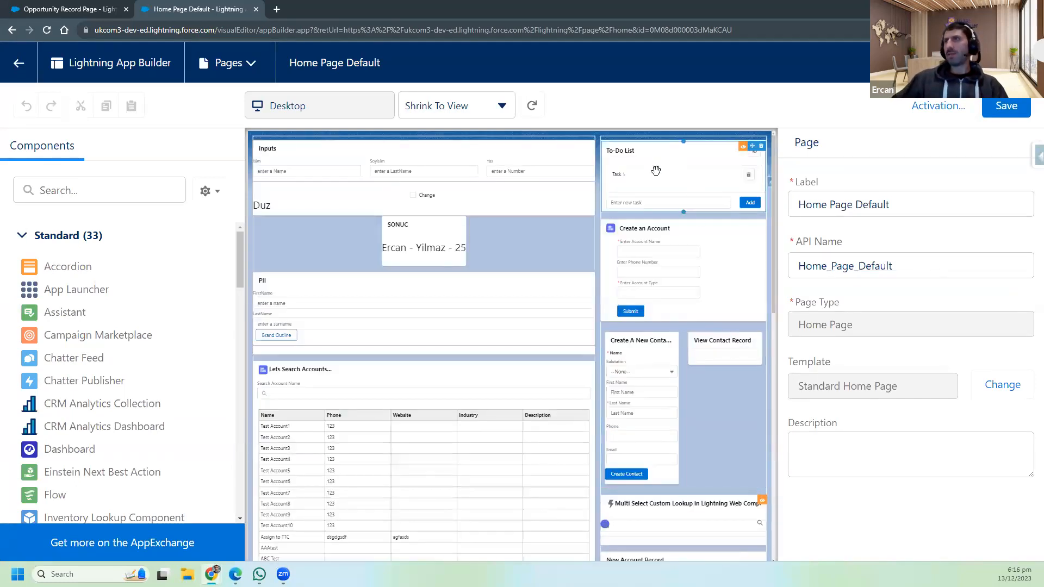
left_click(655, 170)
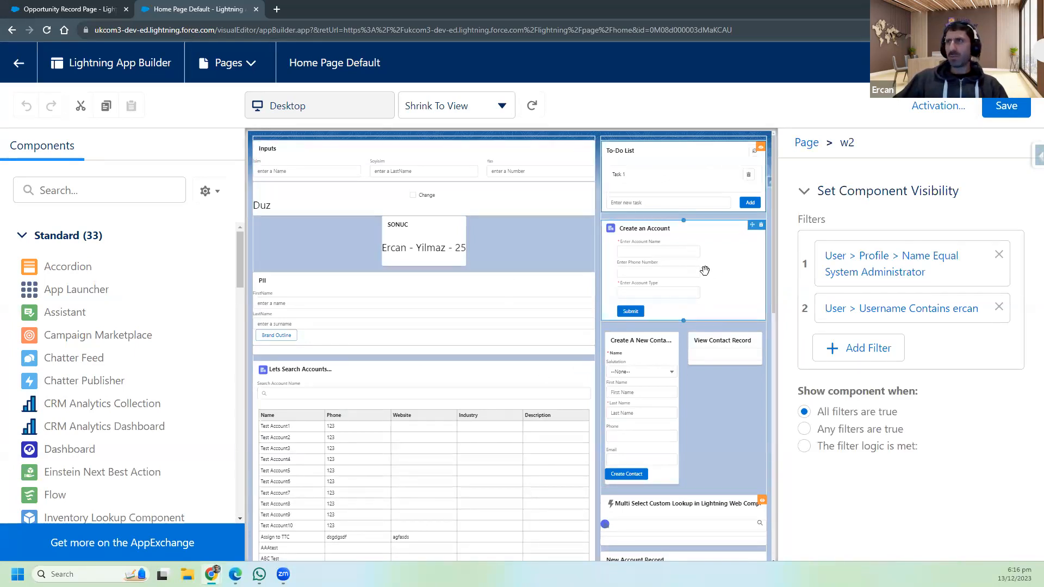
Step: Start a new visibility filter on the Create an Account component and examine the User fields available for it
left_click(685, 271)
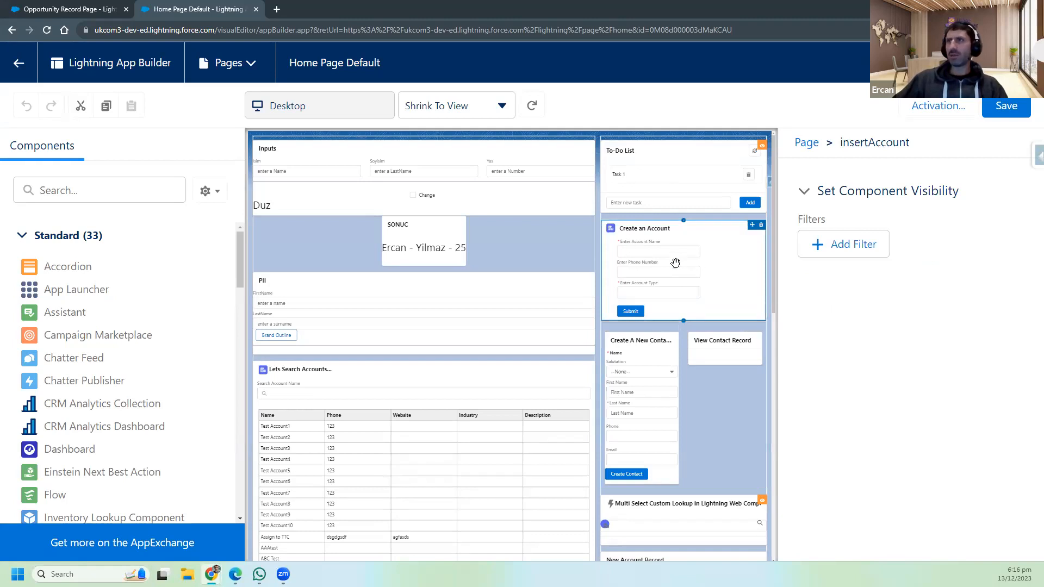
left_click(847, 245)
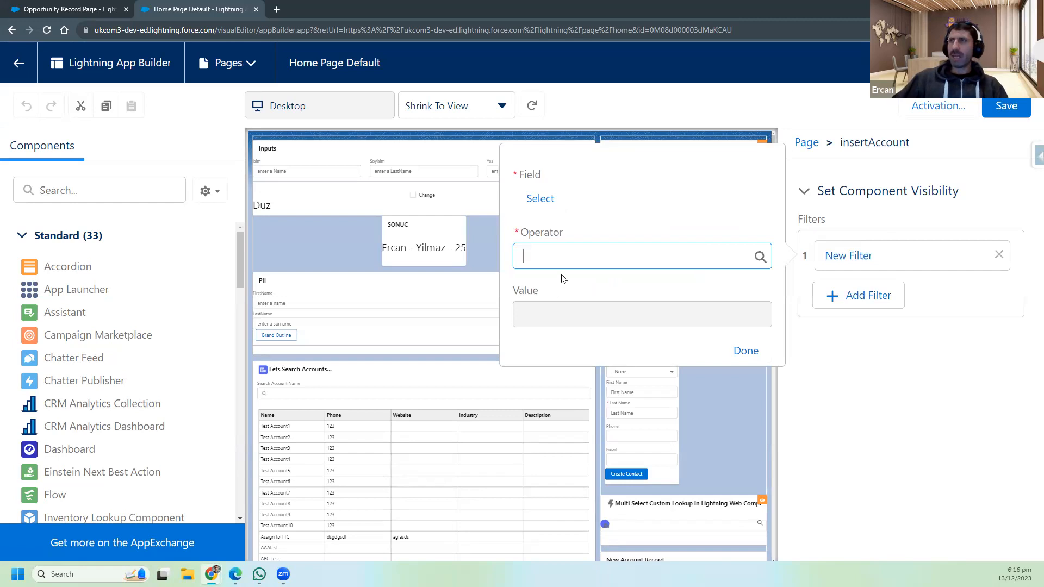
left_click(540, 199)
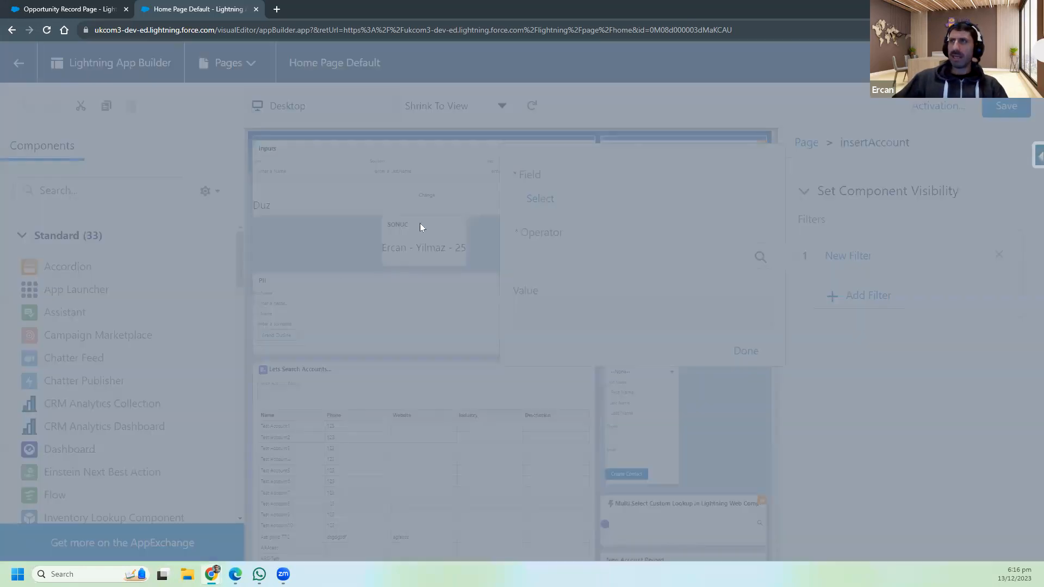
type("permi")
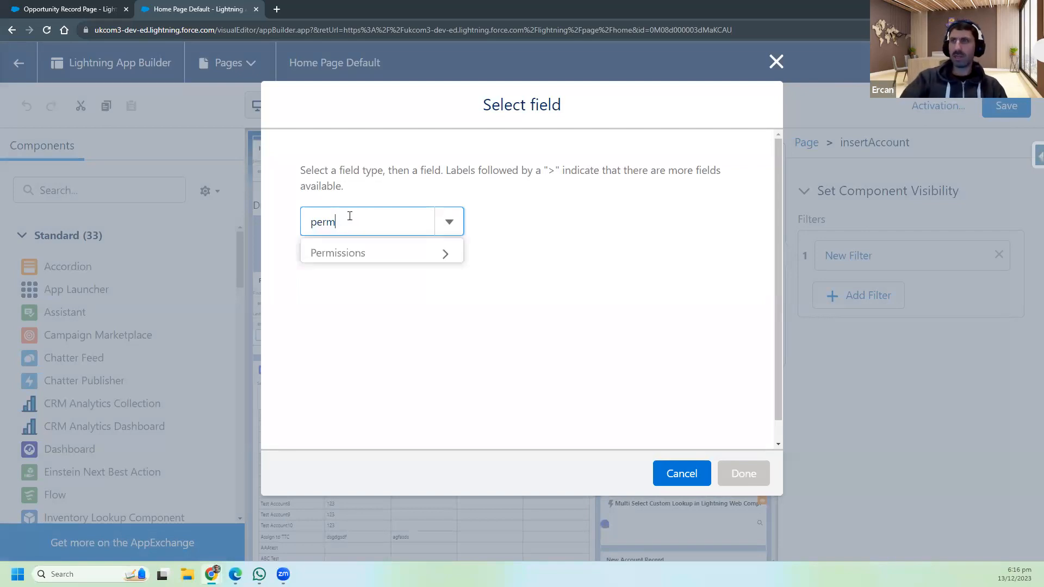
key("BackSpace")
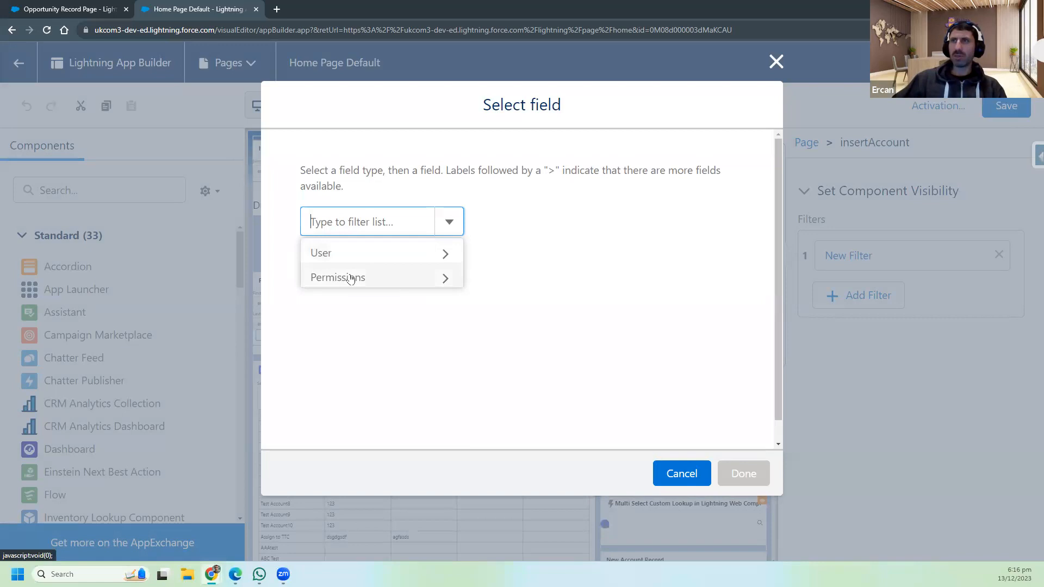
left_click(337, 254)
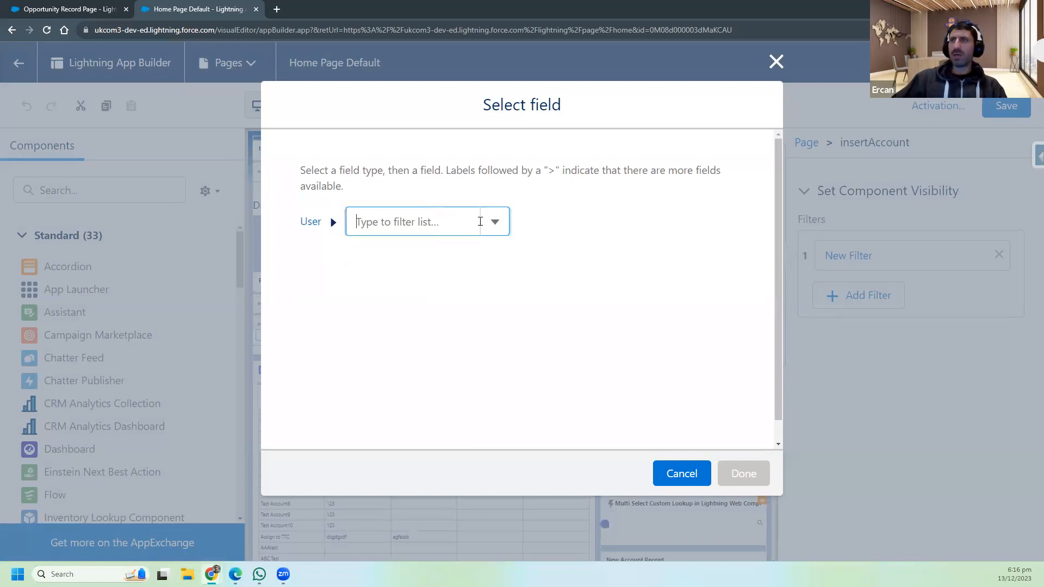
left_click(495, 227)
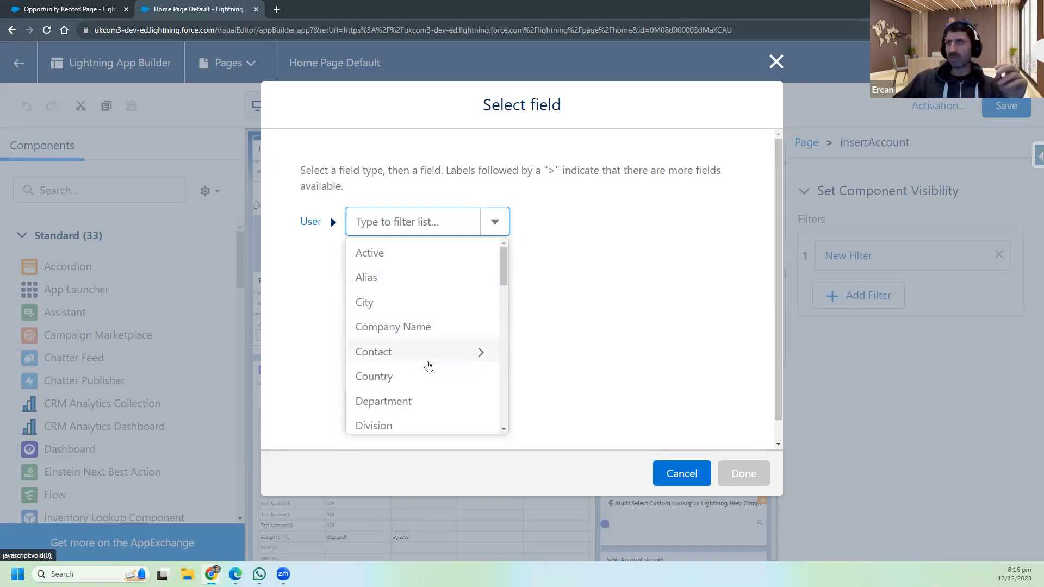
scroll(429, 365, "down", 3)
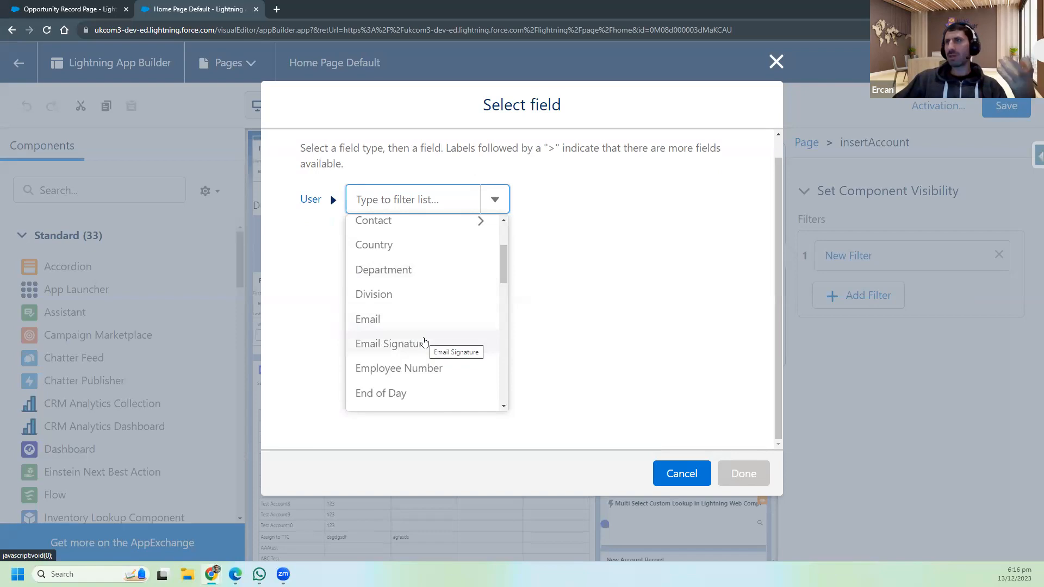
scroll(395, 387, "down", 2)
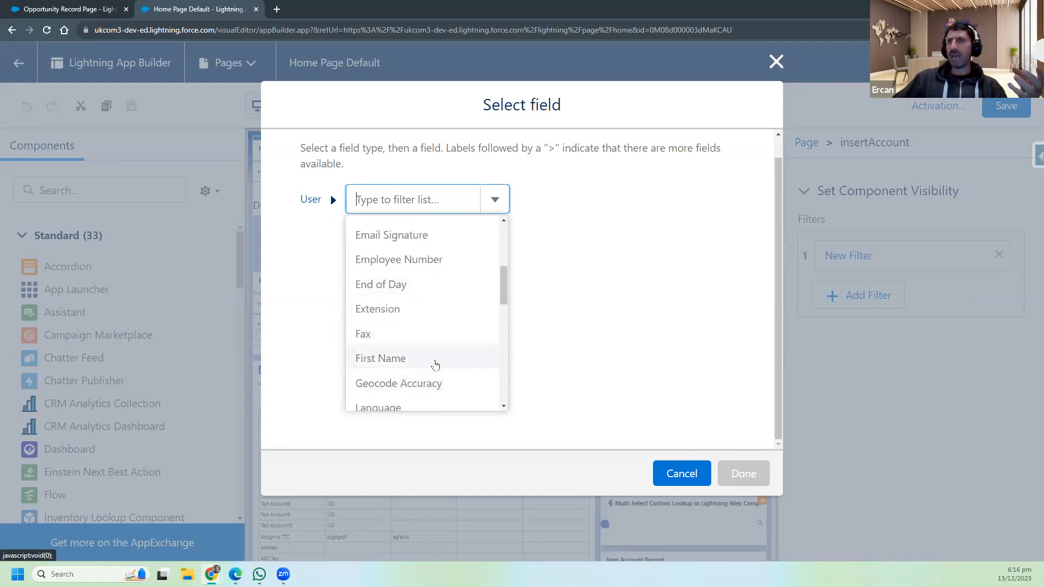
scroll(435, 364, "down", 2)
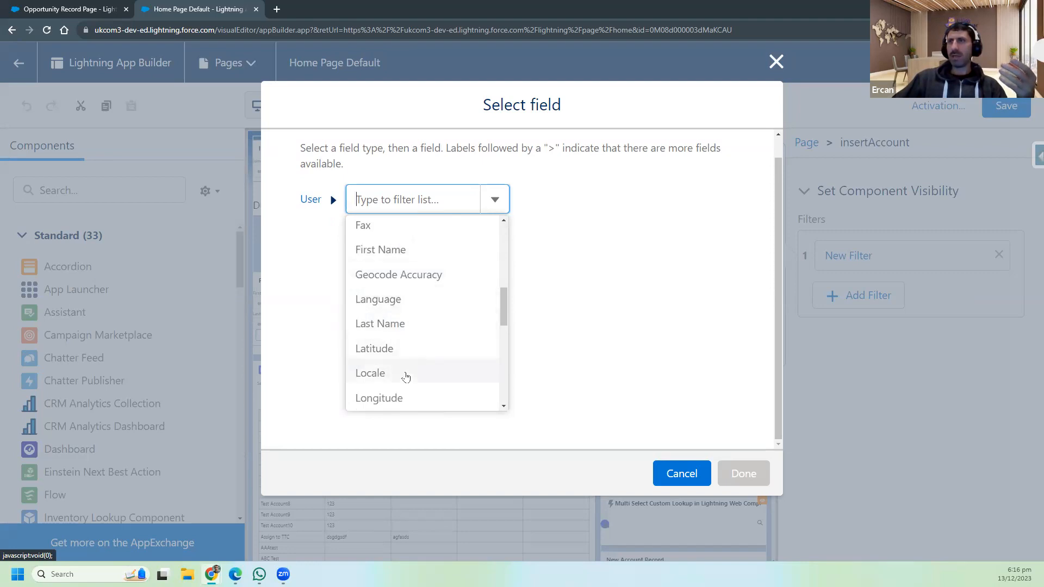
scroll(422, 368, "down", 2)
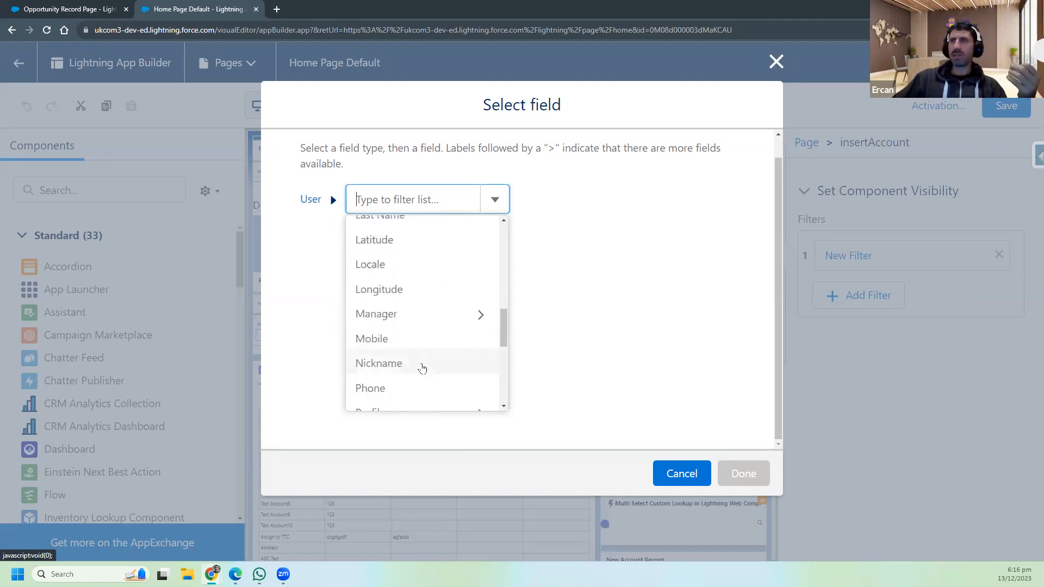
scroll(423, 365, "down", 5)
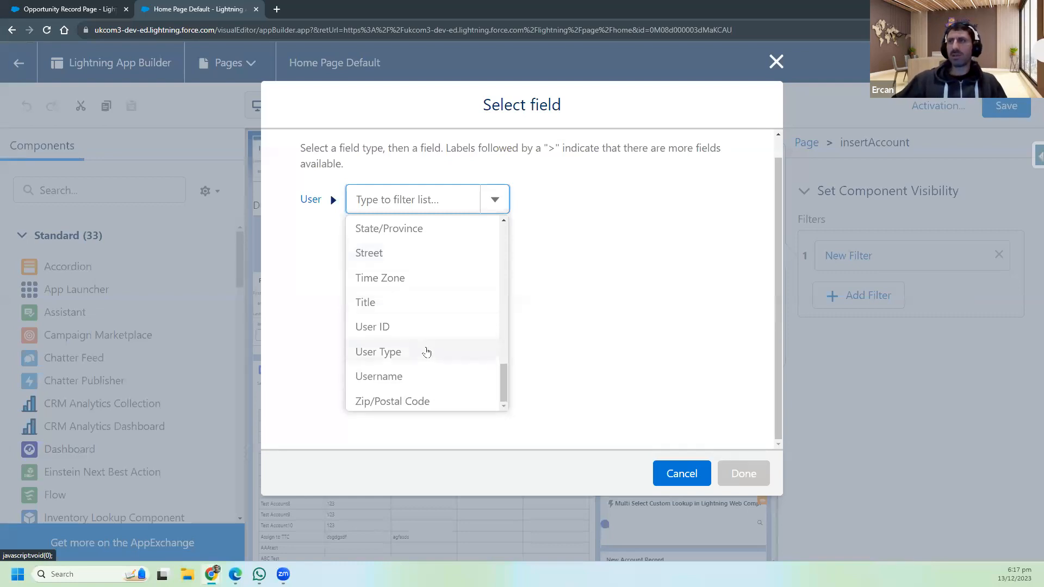
Step: Change the filter's field type to Permissions and examine the available Standard Permission options
left_click(290, 246)
left_click(319, 202)
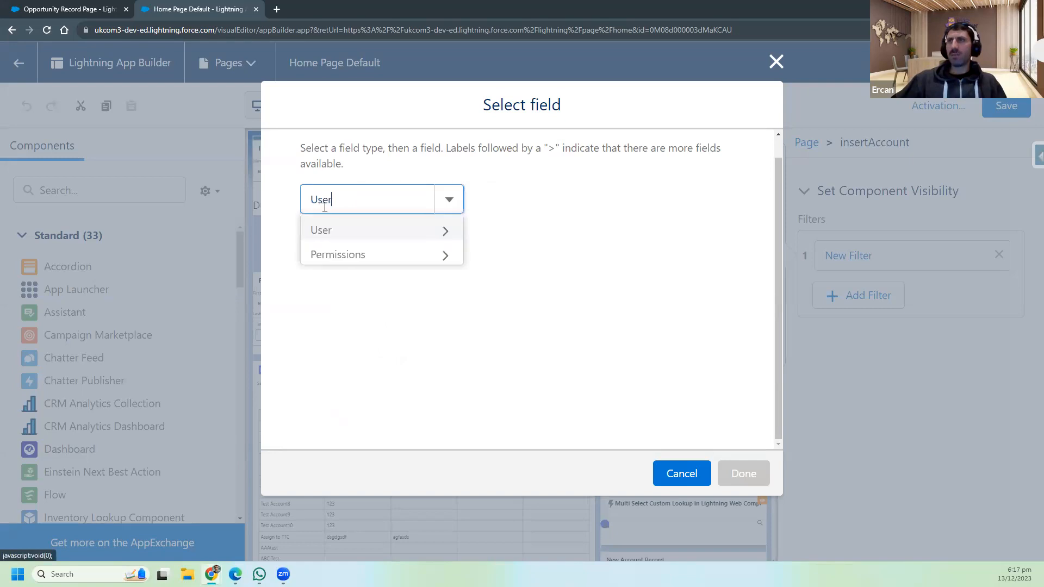
left_click(343, 257)
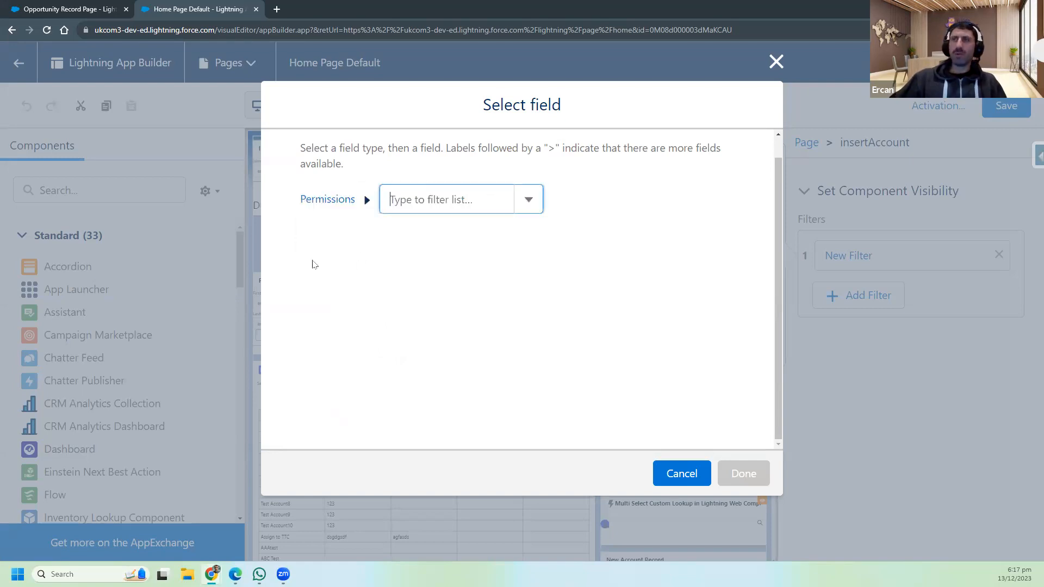
left_click(408, 200)
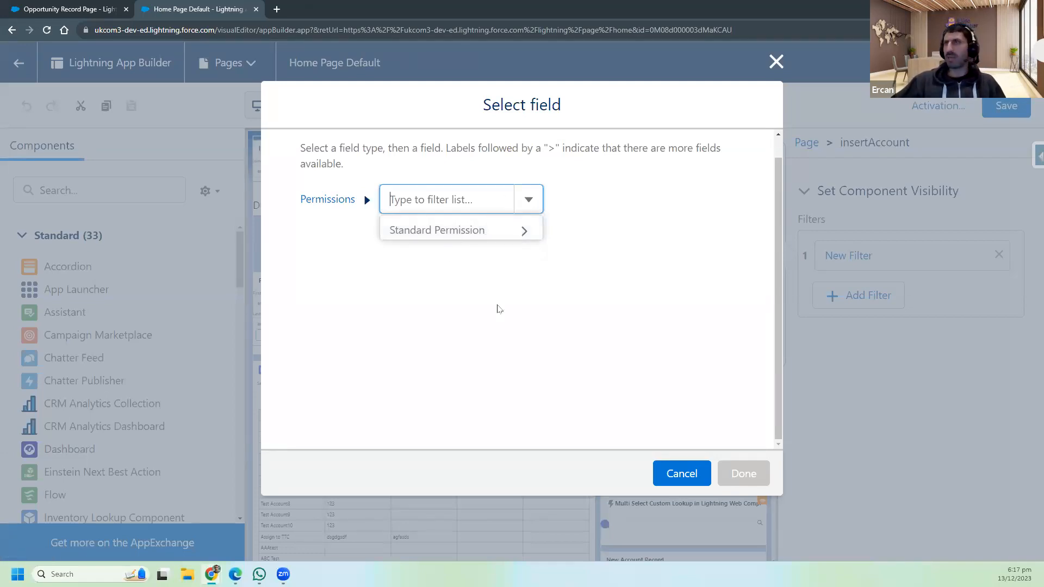
left_click(444, 233)
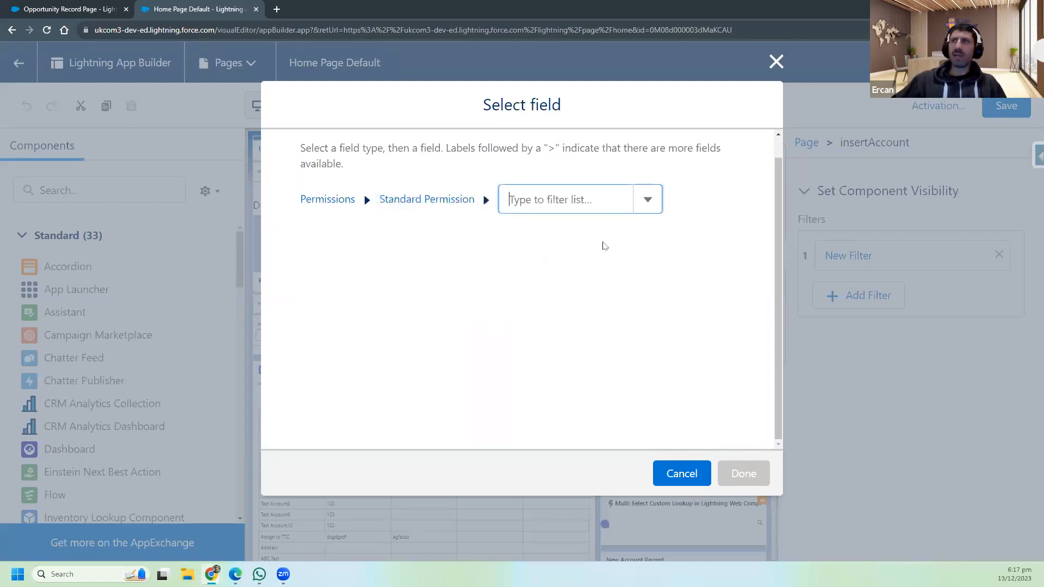
left_click(648, 201)
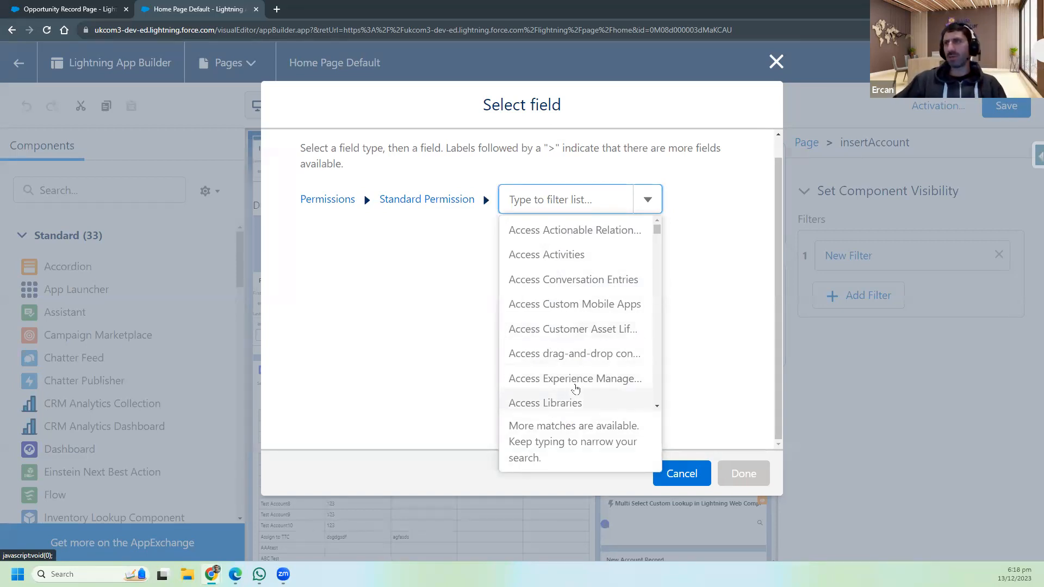
scroll(593, 386, "down", 4)
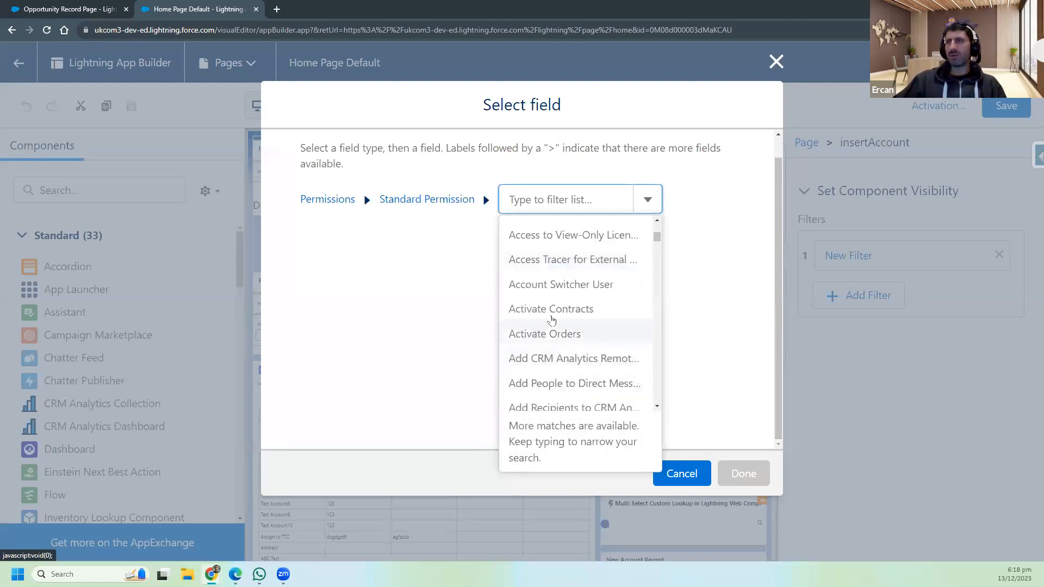
scroll(592, 332, "down", 2)
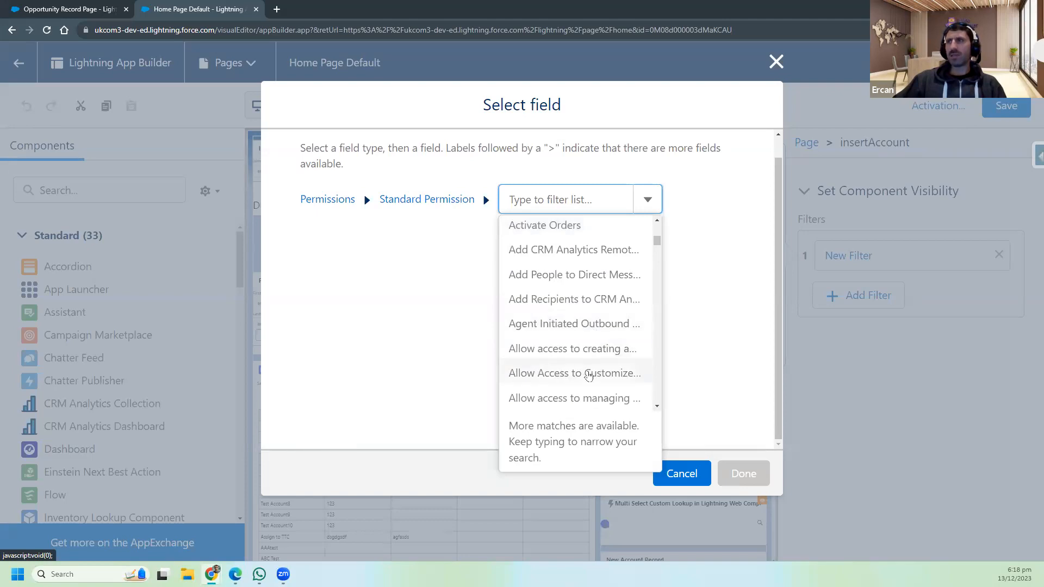
scroll(578, 361, "down", 3)
scroll(578, 360, "down", 4)
scroll(579, 360, "down", 2)
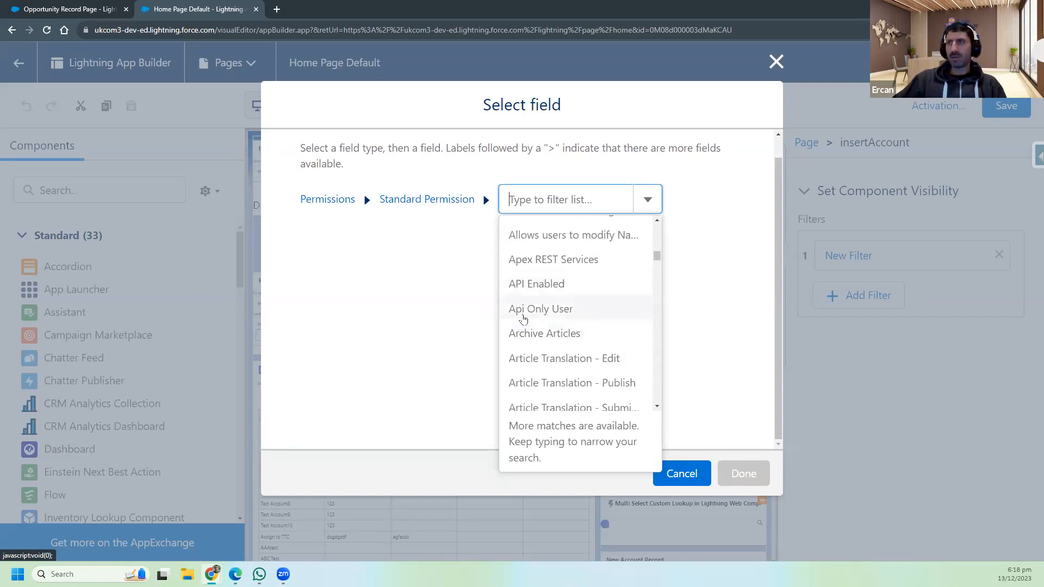
scroll(579, 339, "down", 5)
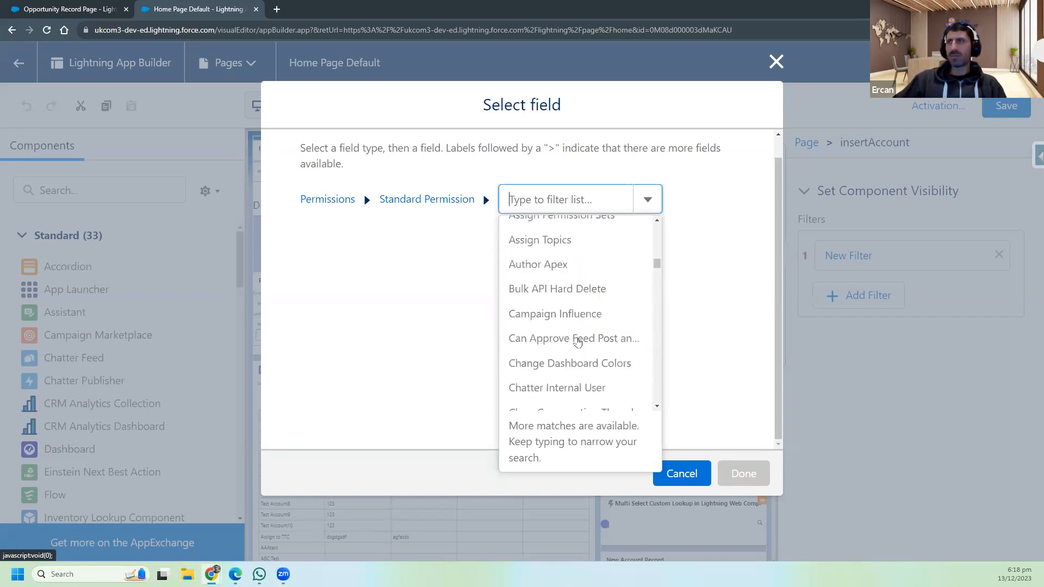
scroll(579, 339, "down", 5)
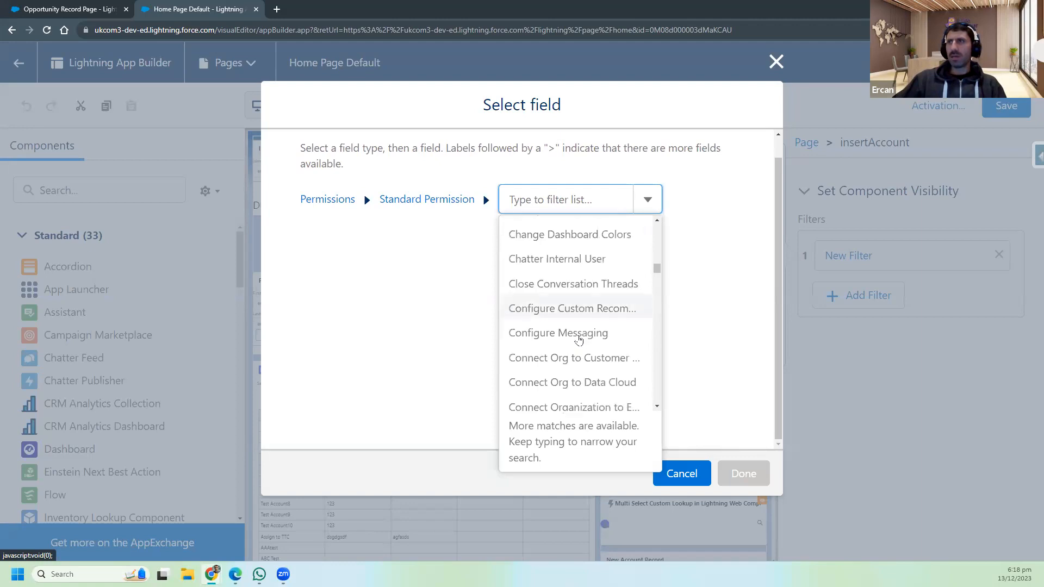
scroll(579, 339, "down", 2)
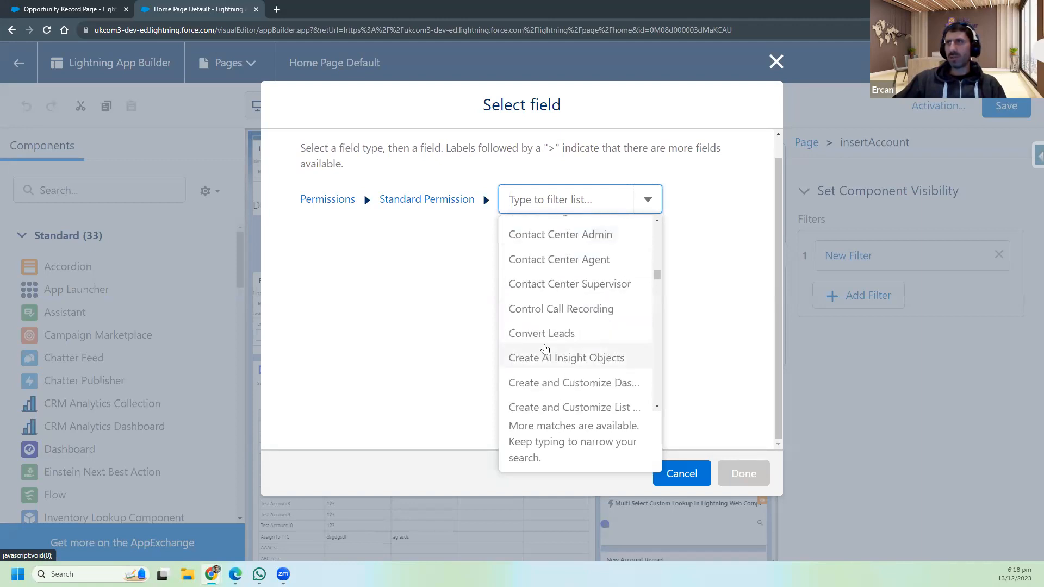
scroll(582, 355, "down", 8)
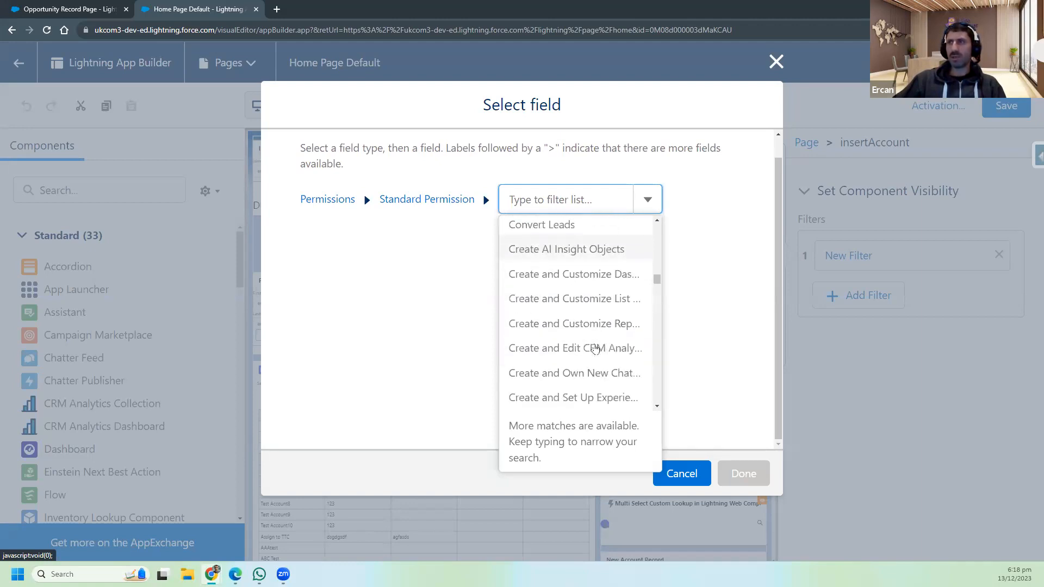
scroll(591, 350, "down", 3)
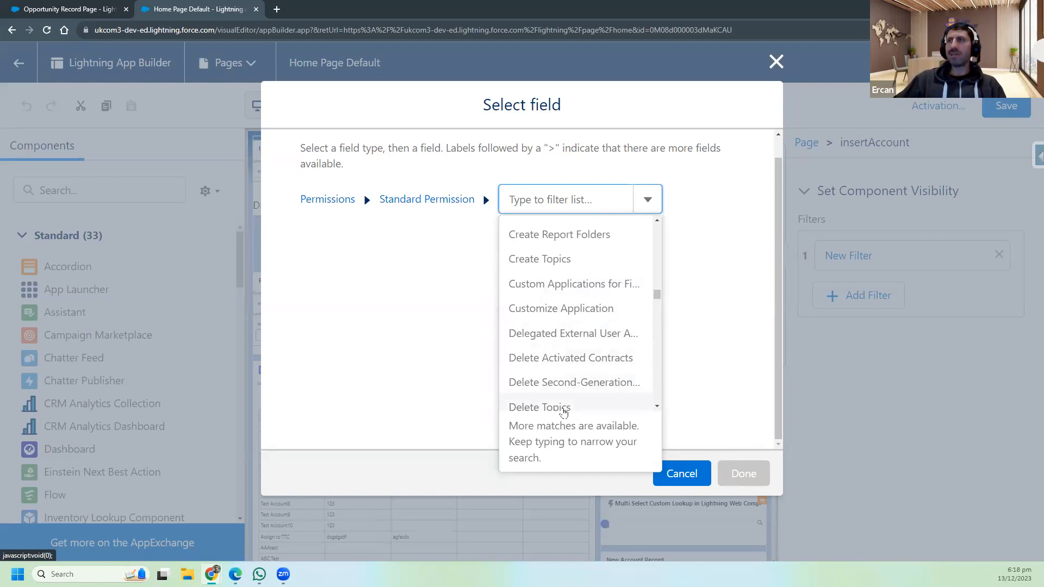
scroll(568, 375, "down", 2)
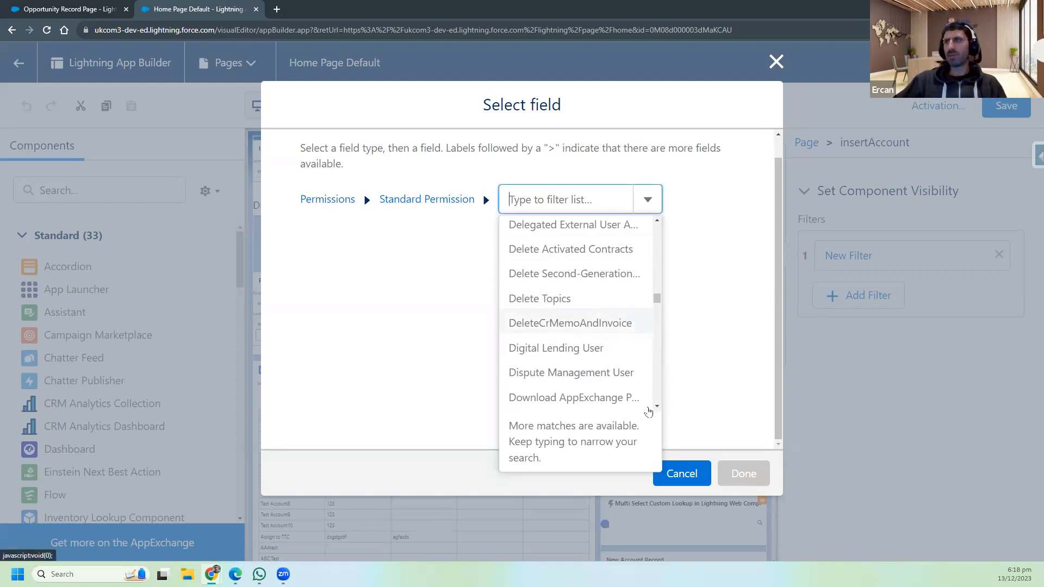
Step: Discard the unfinished filter on the Create an Account component and select the To-Do List to review its visibility filters
left_click(731, 474)
left_click(682, 473)
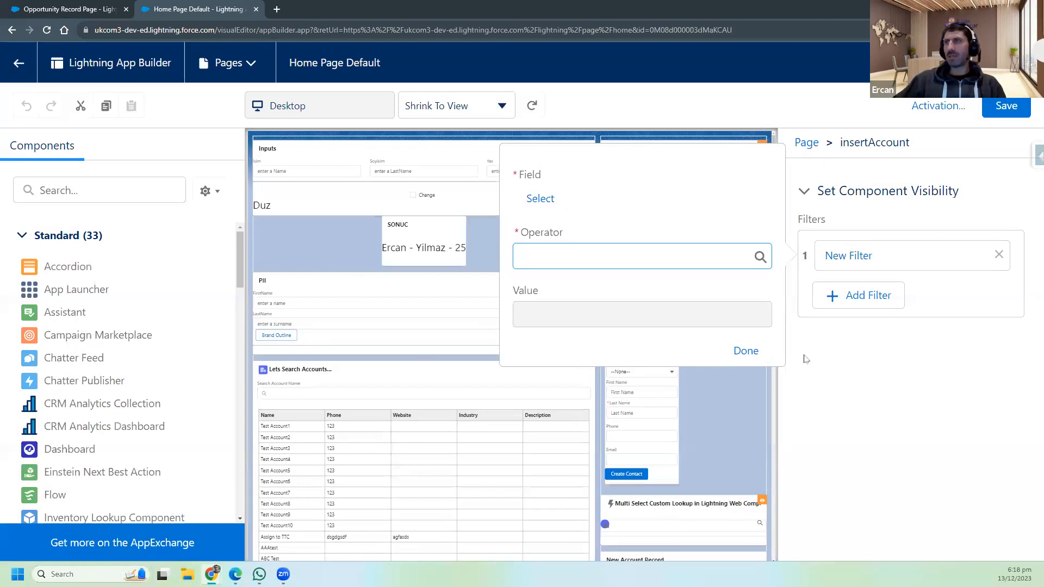
left_click(924, 312)
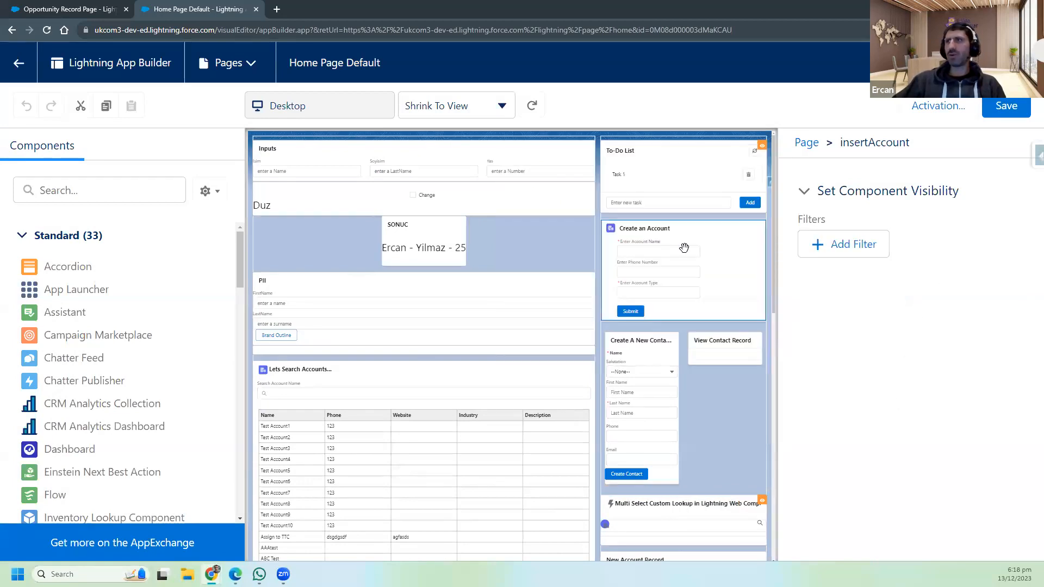
left_click(668, 177)
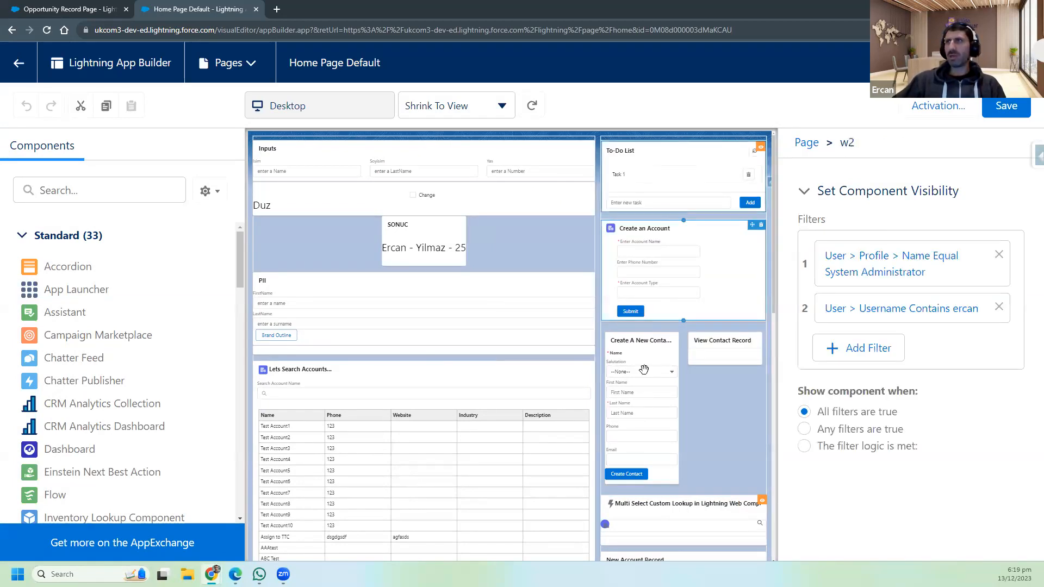